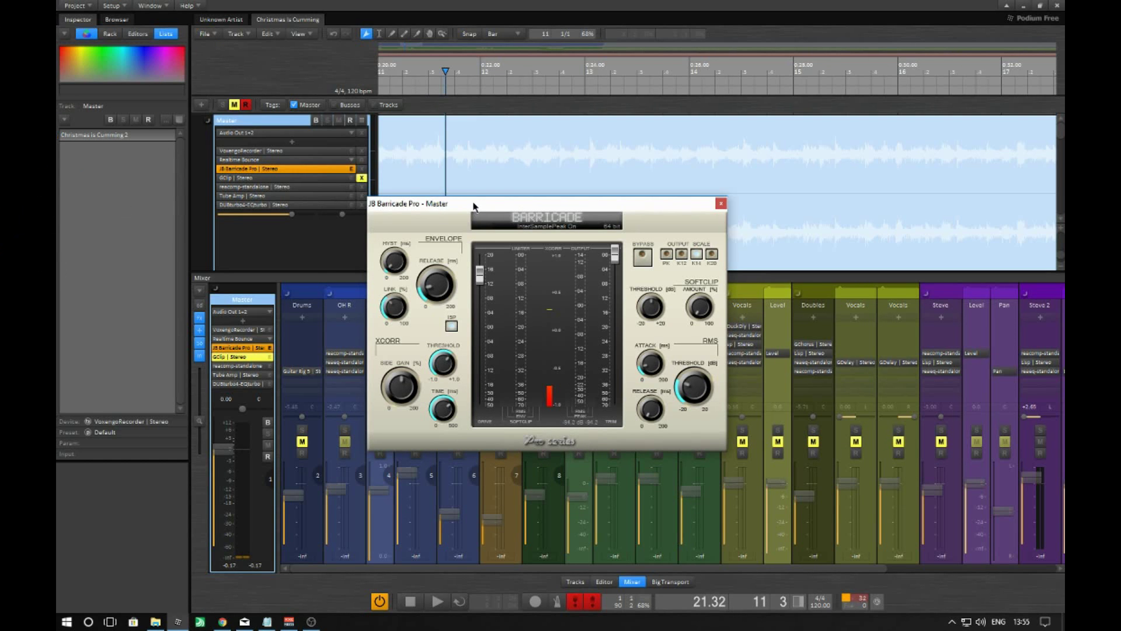
Move the JB Barricade Pro window down clear of the Master waveform and return the playback position to the song's start
left_click(443, 188)
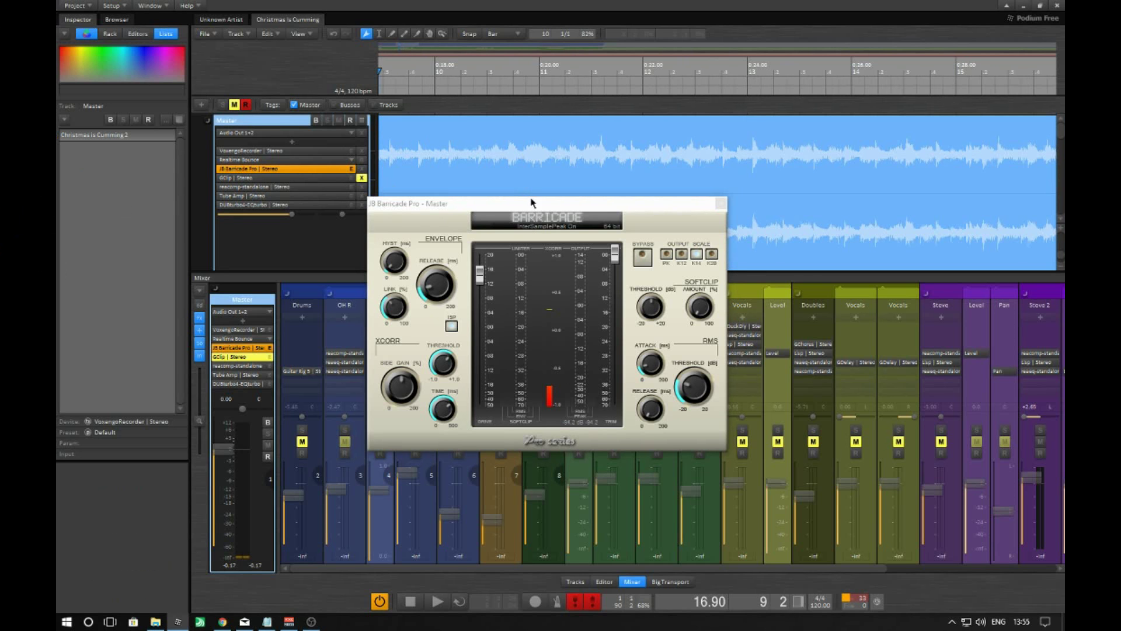
left_click_drag(533, 205, 541, 182)
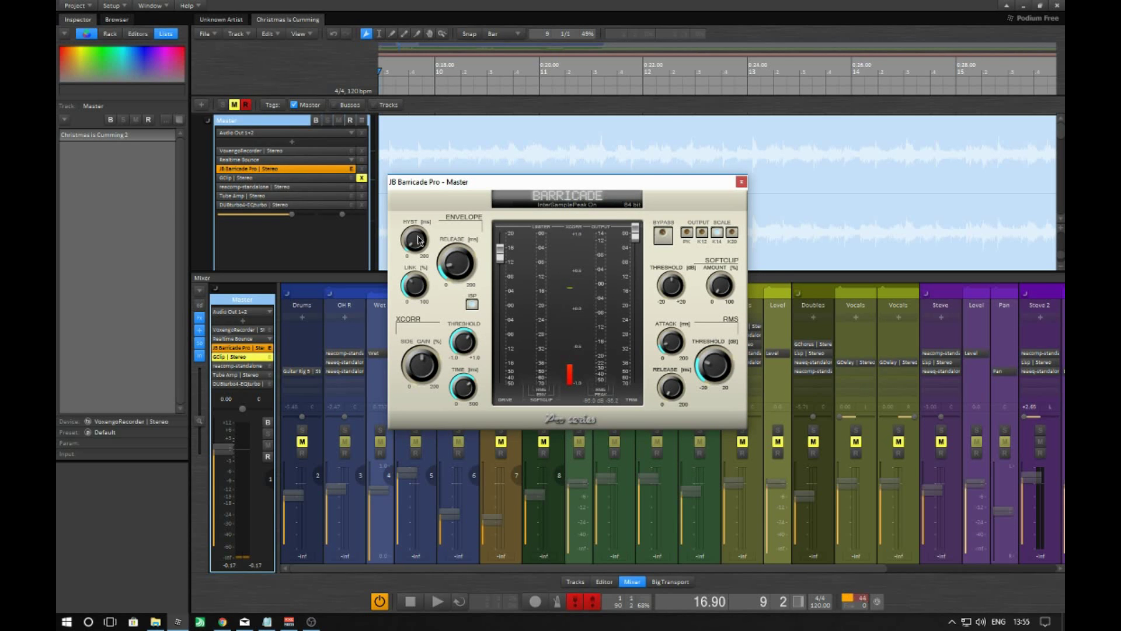
left_click_drag(576, 183, 605, 281)
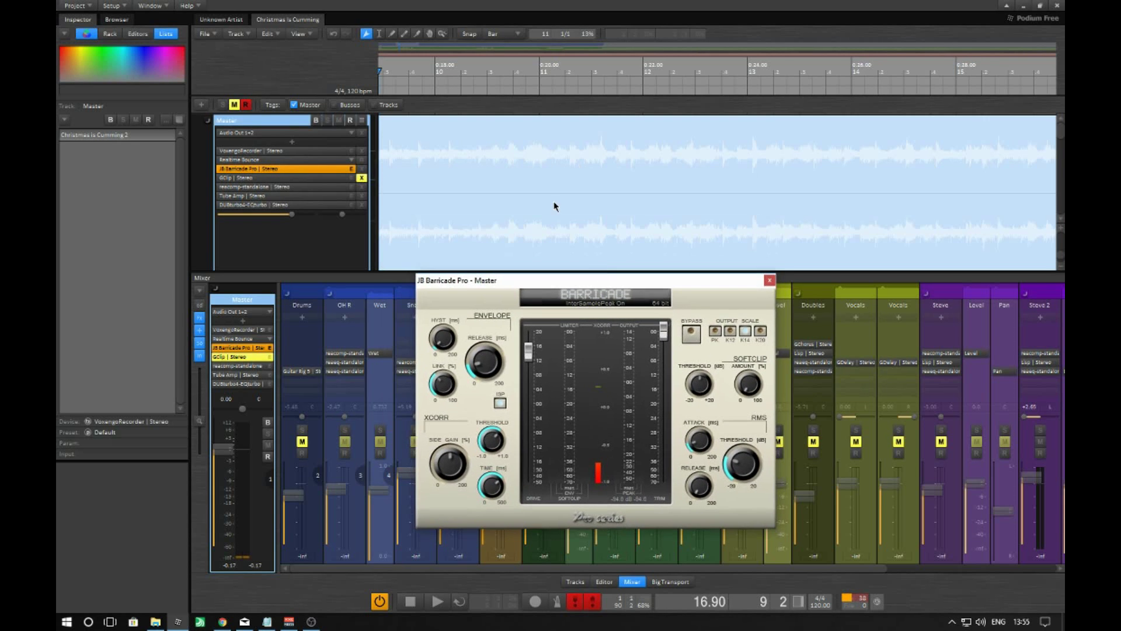
left_click(554, 206)
scroll(435, 214, "left", 2)
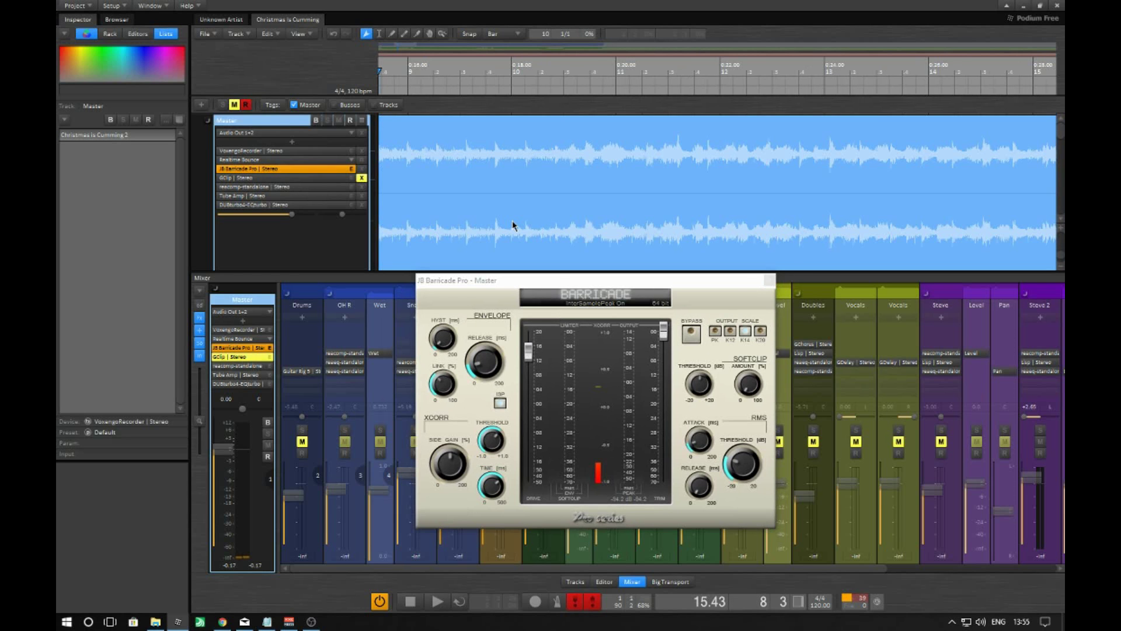
key("Home")
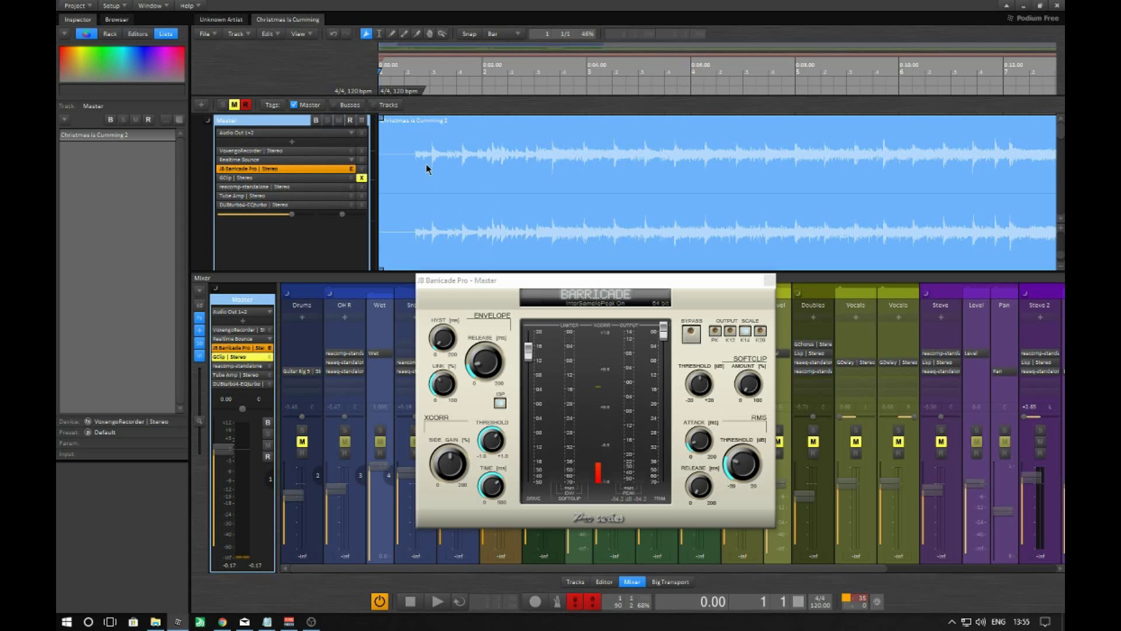
Play the song near its start and compare the Master sound with JB Barricade Pro bypassed and active
left_click(362, 169)
key("space")
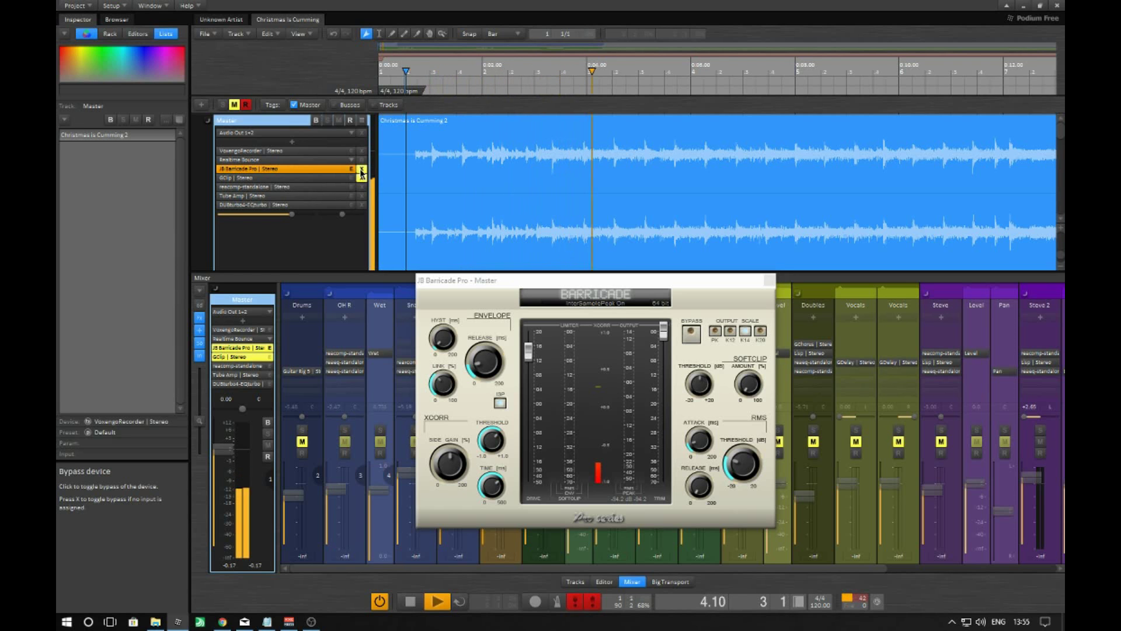
key("space")
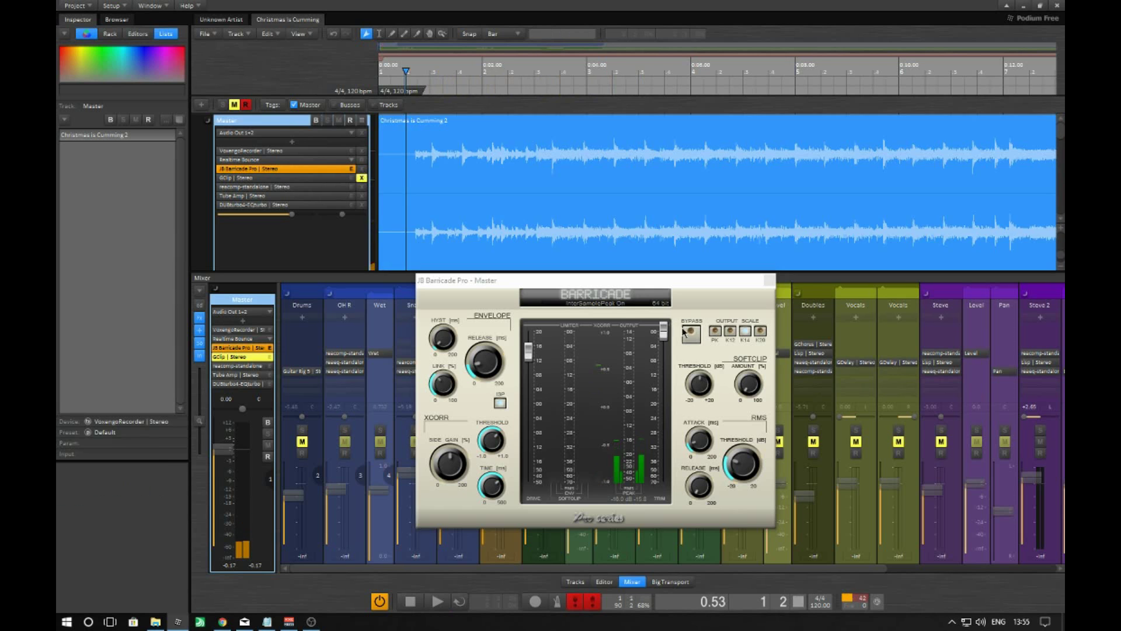
left_click(690, 333)
key("space")
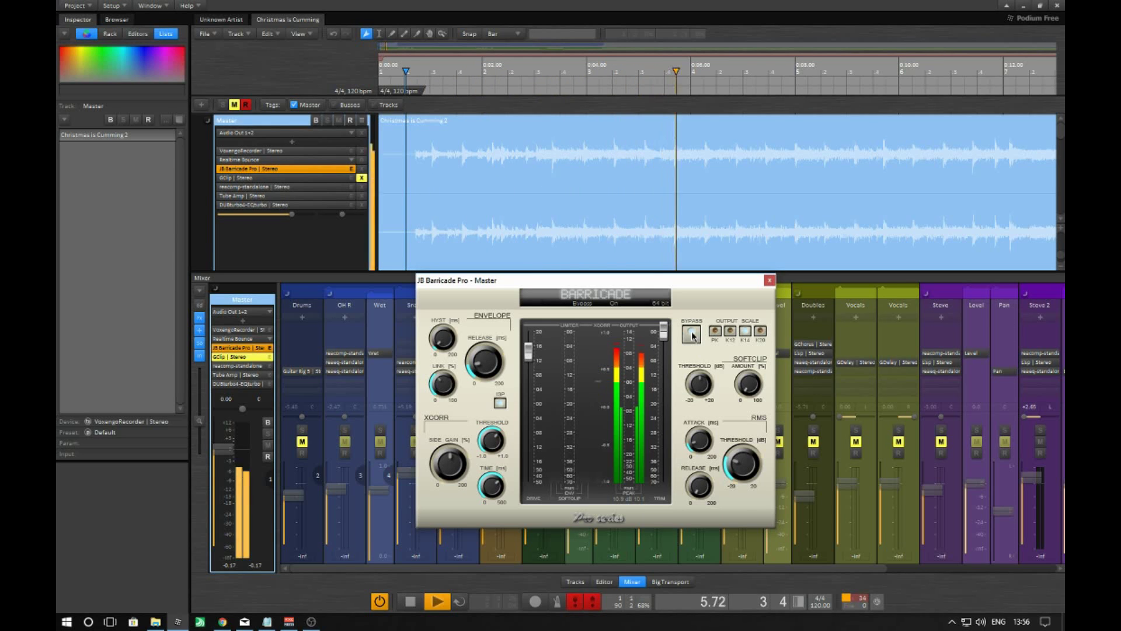
left_click(691, 333)
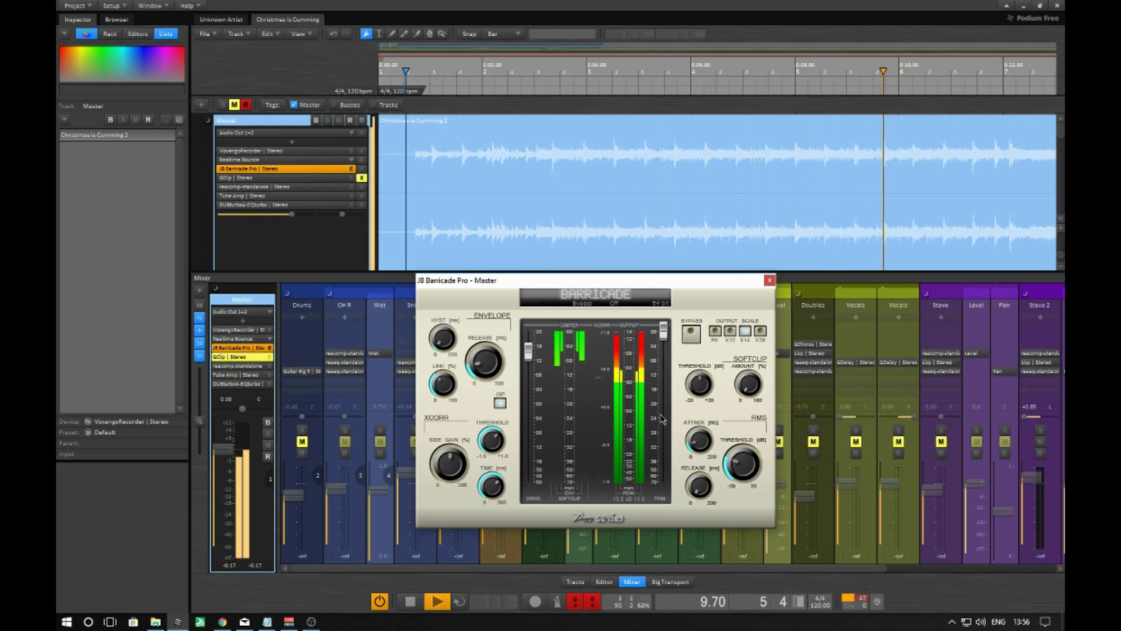
Set the limiter's input drive to 13.50 dB during playback and stop the song
mouse_move(485, 374)
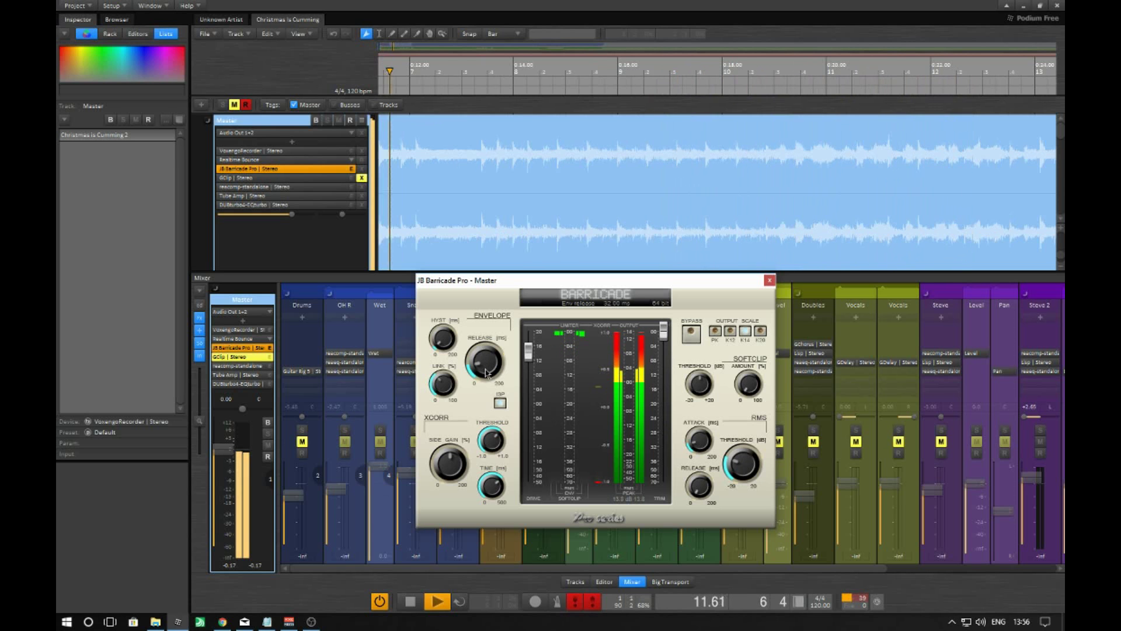
left_click_drag(529, 354, 529, 361)
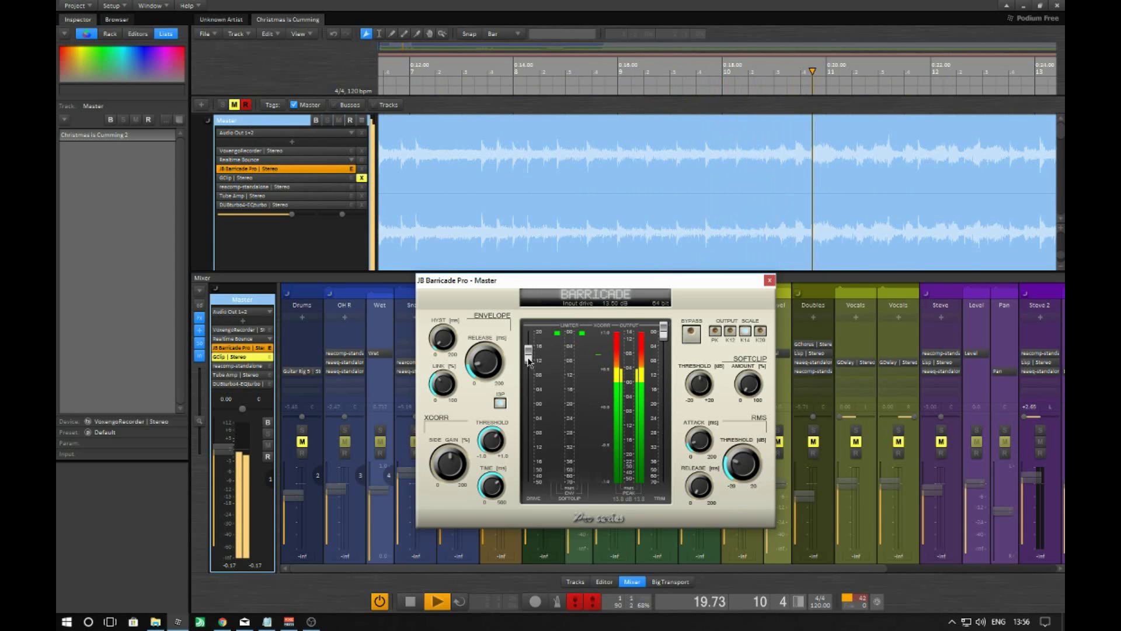
key("space")
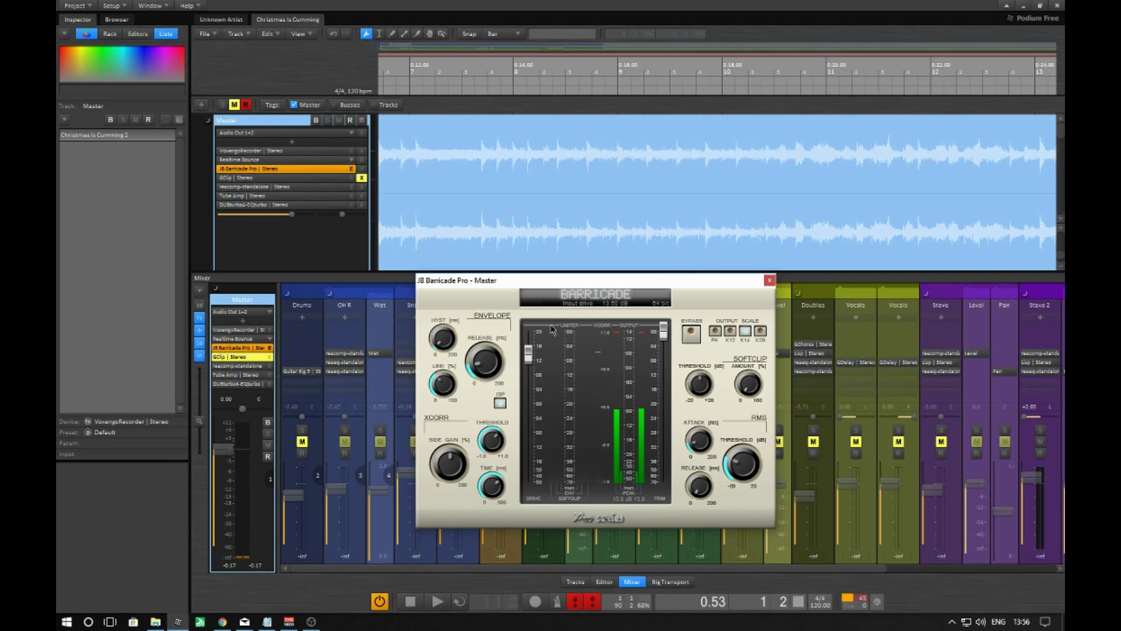
Replay the song from its start, toggling the limiter's bypass to compare, and stop with the bypass on
left_click(544, 254)
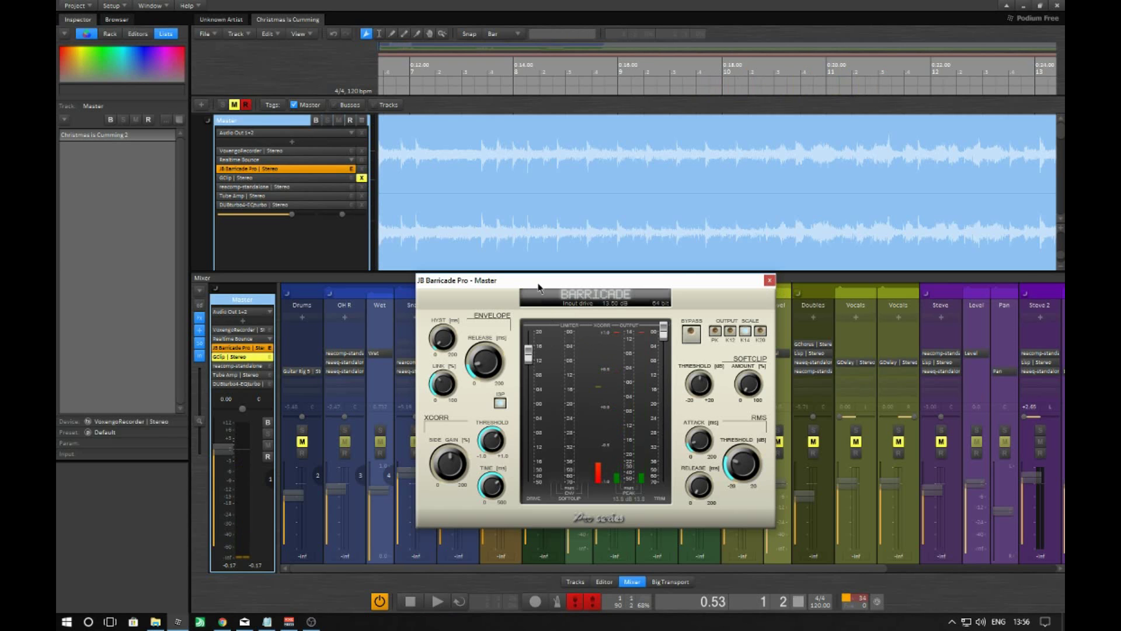
left_click(691, 333)
key("Home")
key("space")
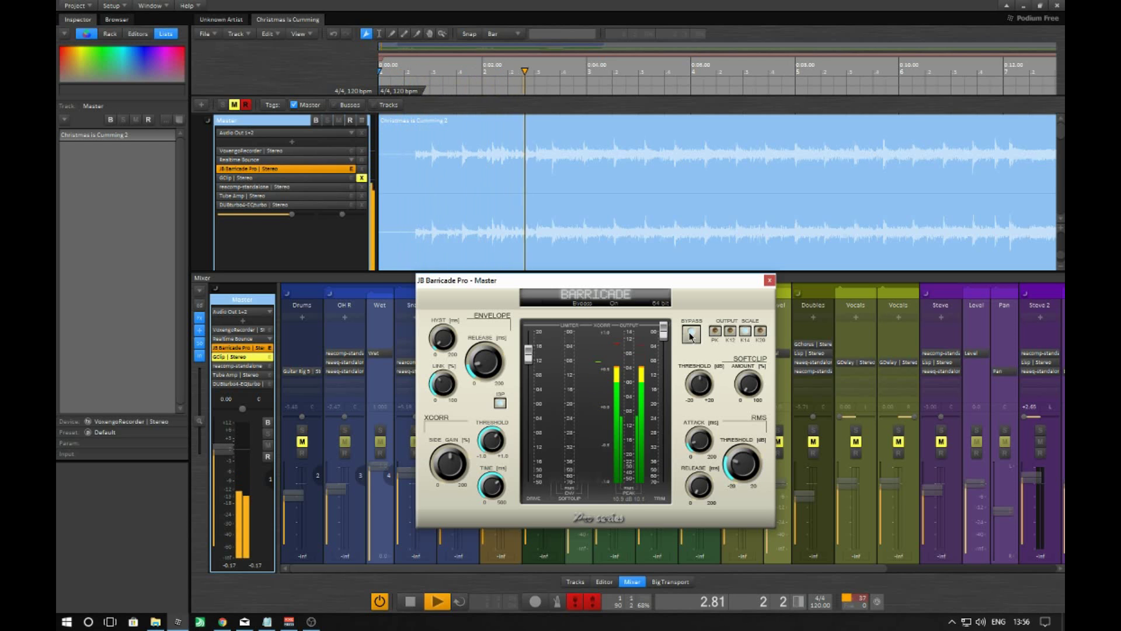
left_click(690, 334)
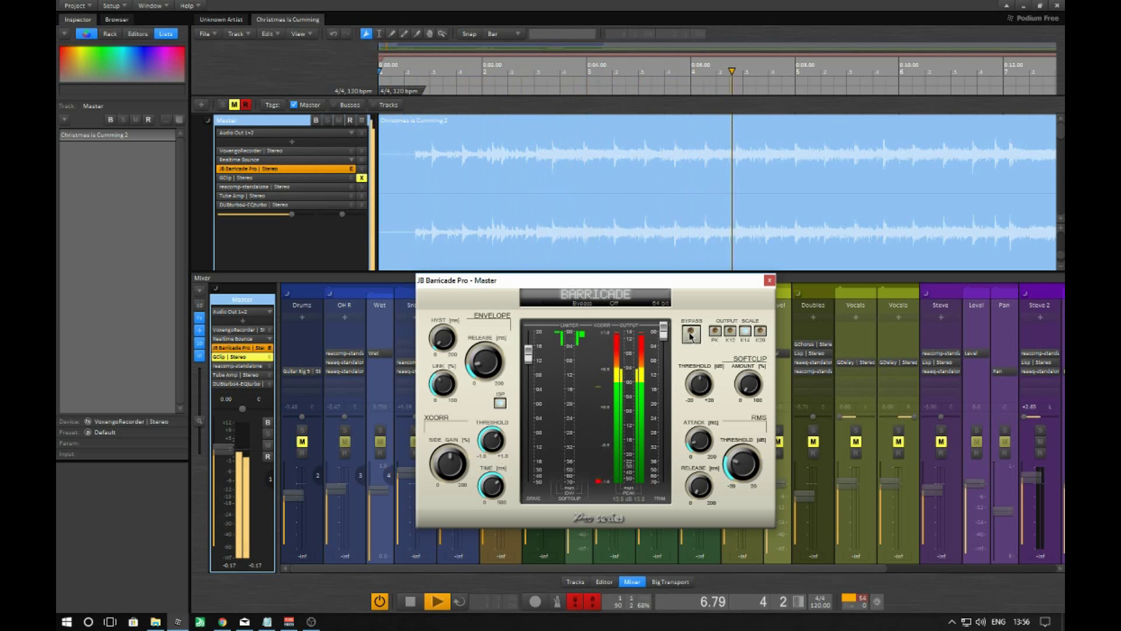
left_click(690, 333)
key("space")
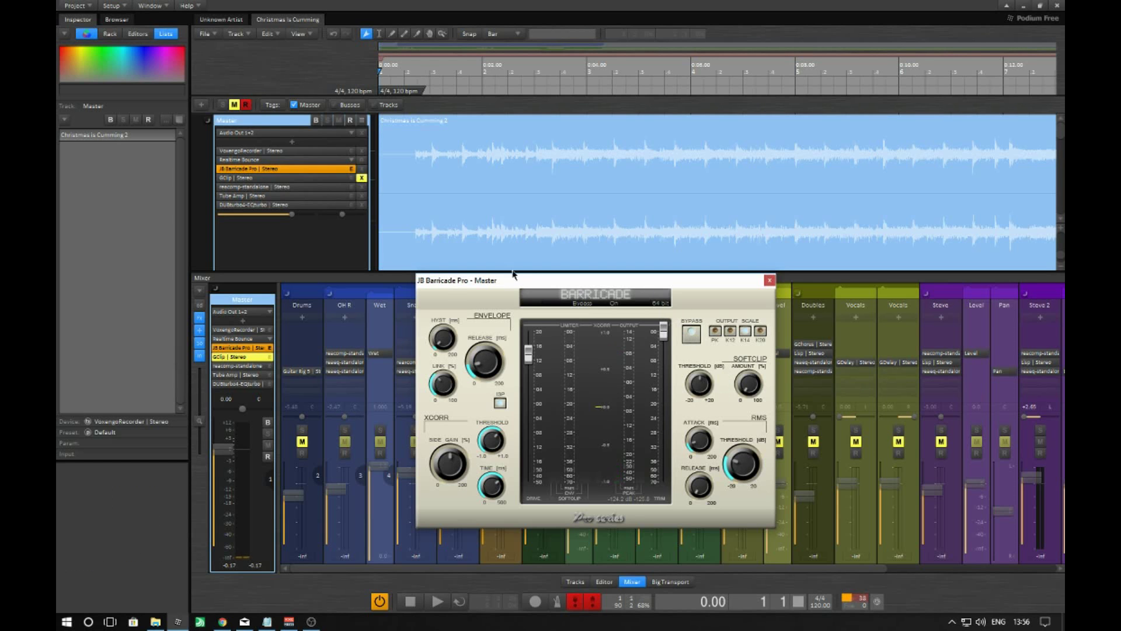
Zoom in on the opening of the Master waveform and place the playback cursor just after the transient near 1.07 seconds
left_click_drag(520, 283, 520, 255)
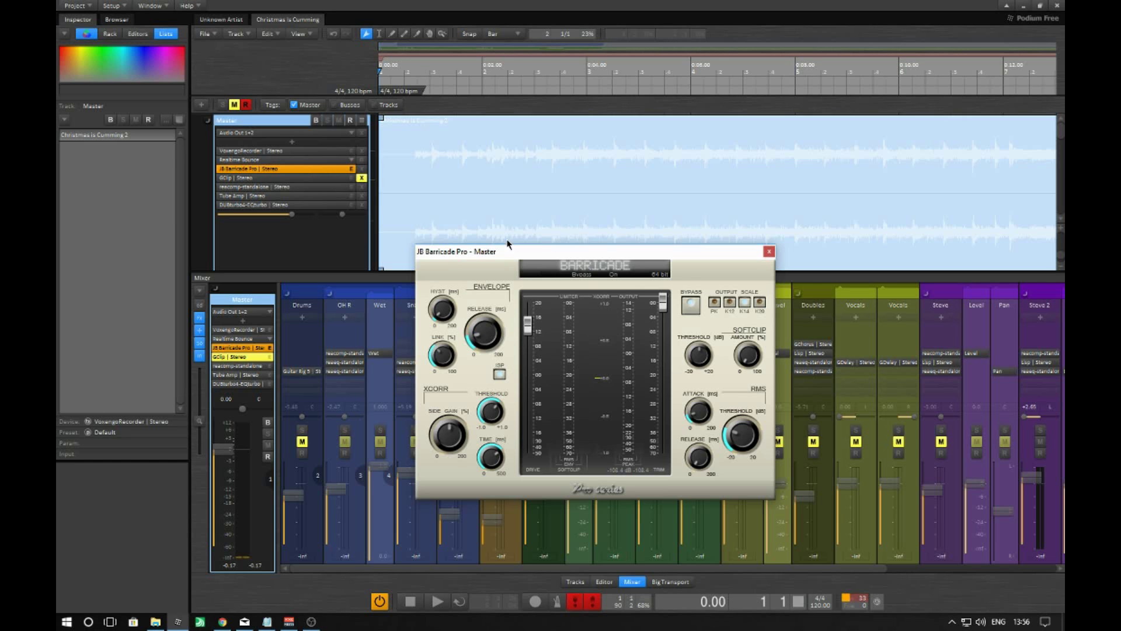
left_click(432, 157)
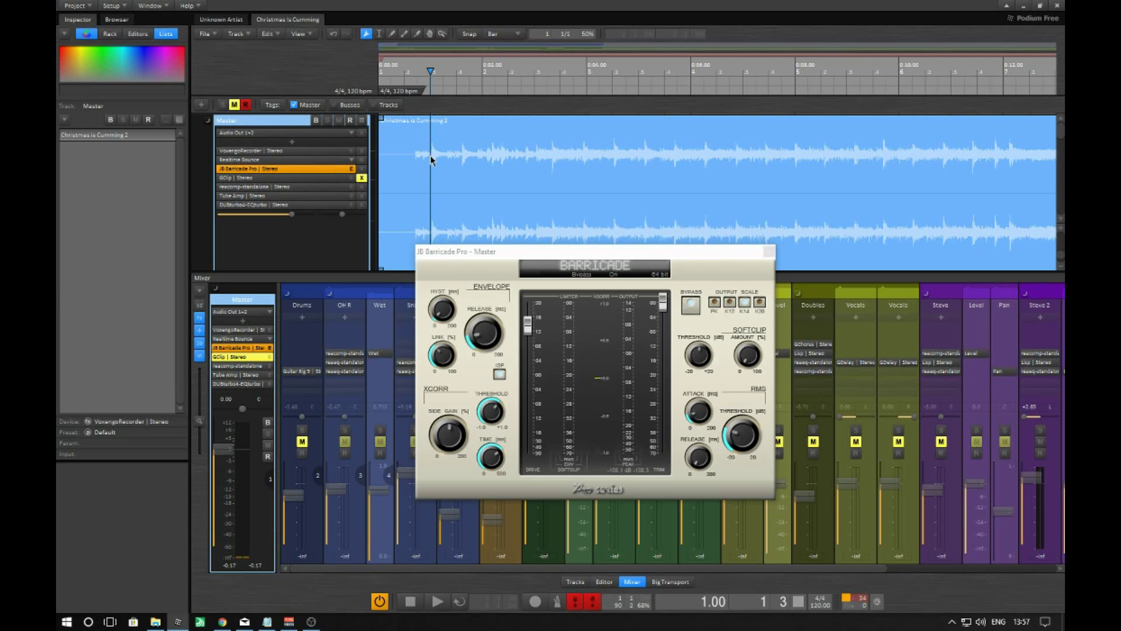
left_click(529, 327)
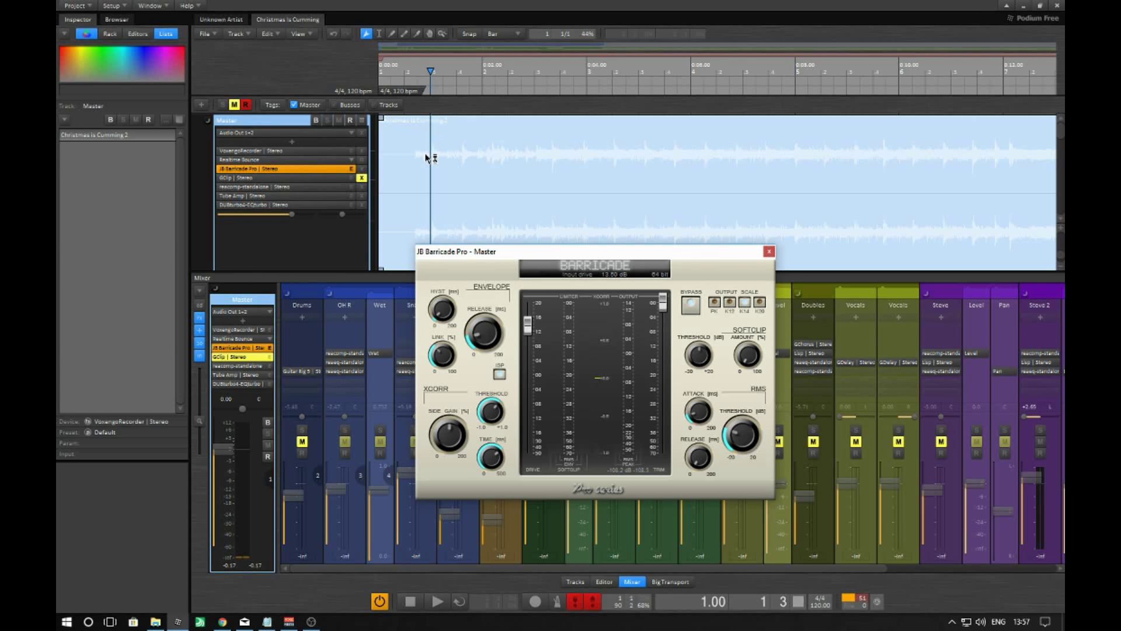
left_click(447, 171)
scroll(412, 172, "up", 3, "ctrl")
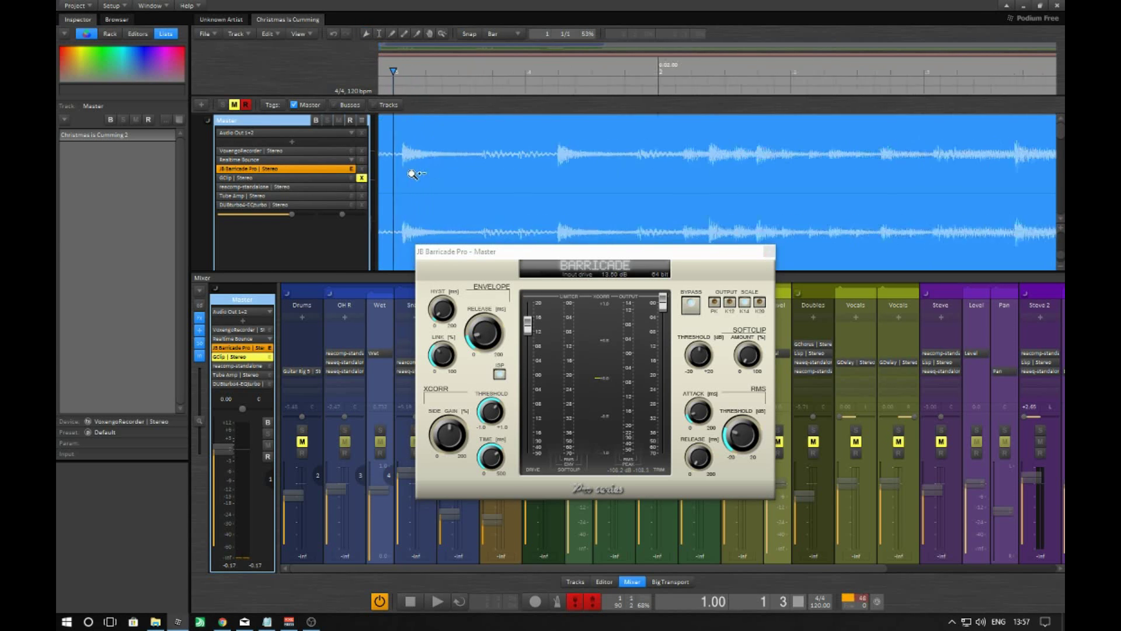
left_click_drag(421, 178, 499, 177)
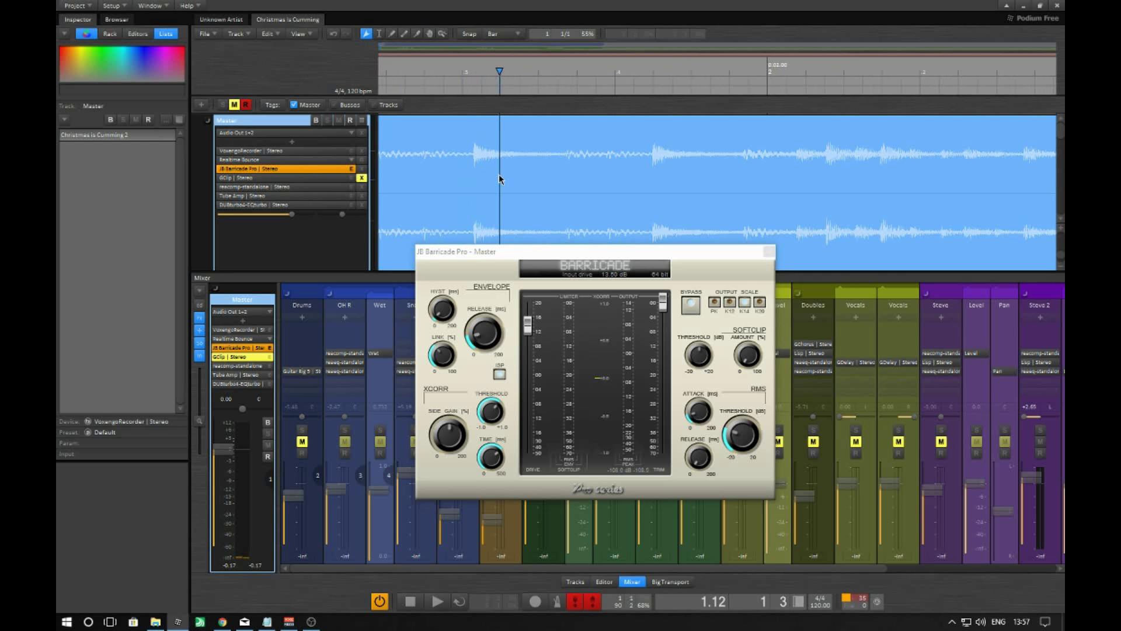
mouse_move(498, 181)
left_mouse_down()
mouse_move(470, 174)
mouse_move(533, 178)
mouse_move(485, 174)
left_mouse_up()
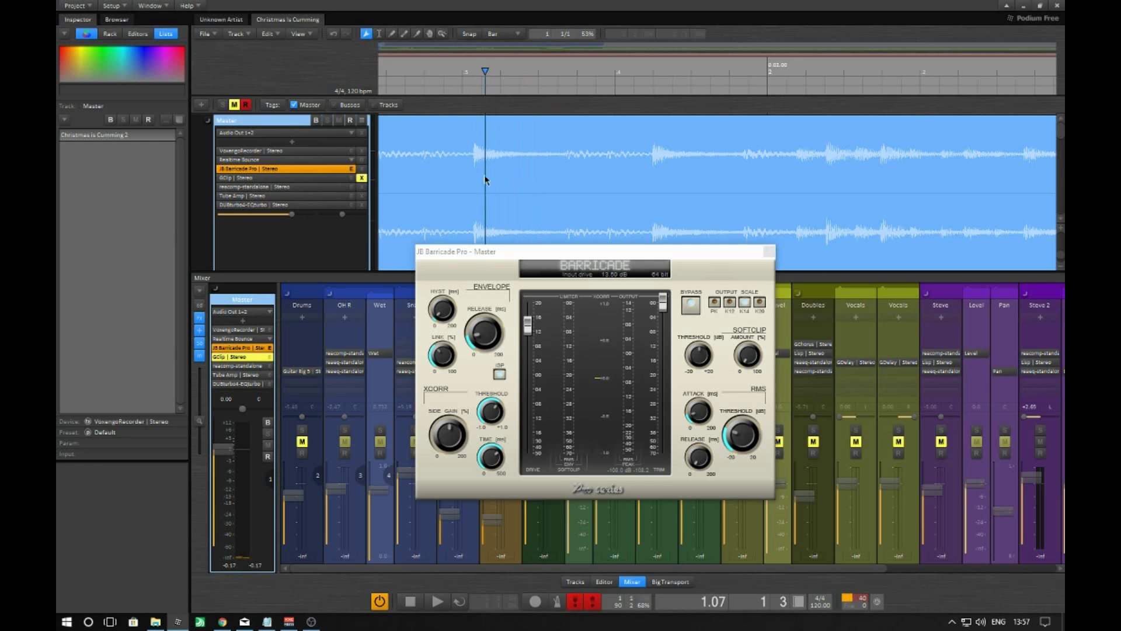
Set the limiter's envelope release to 27 ms and briefly play around the zoomed transient
key("space")
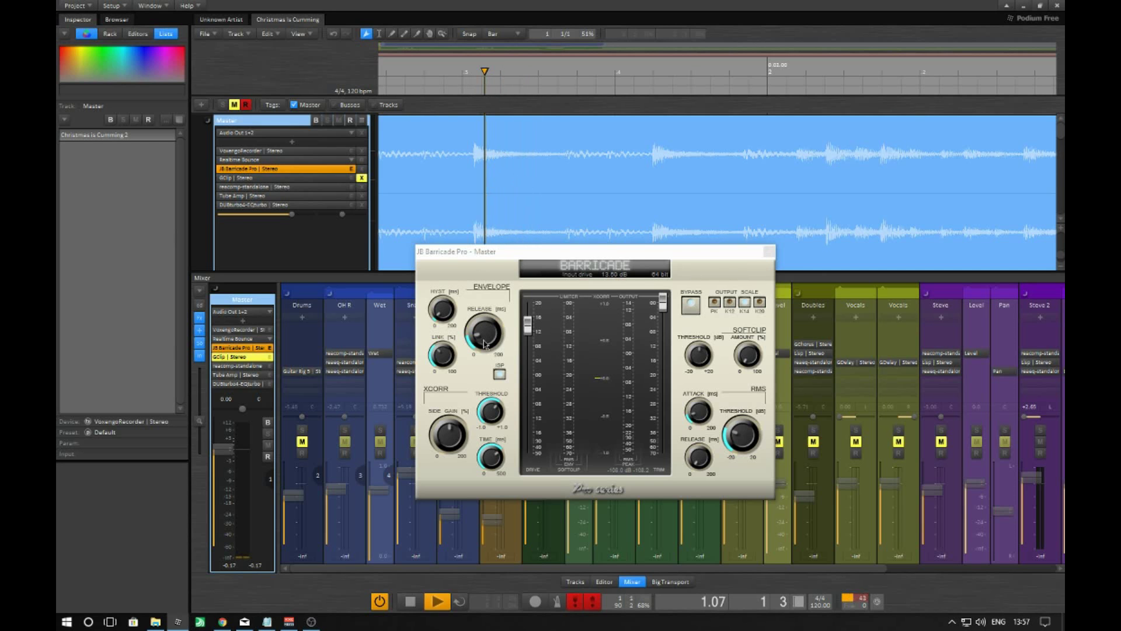
key("space")
left_click(483, 337)
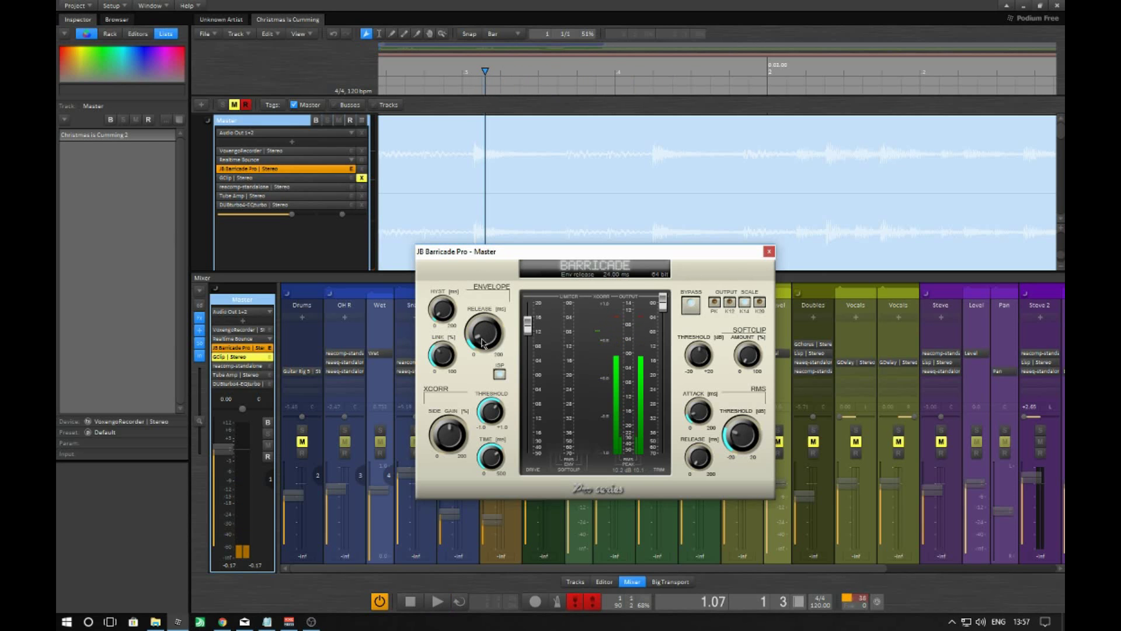
left_click_drag(485, 344, 485, 341)
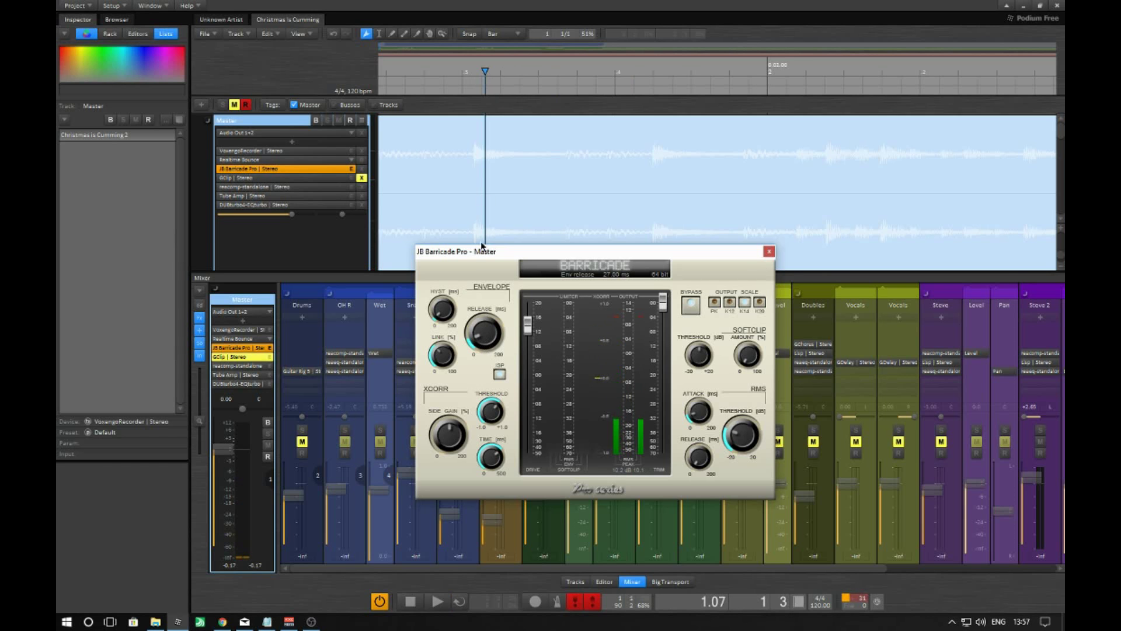
left_click(473, 162)
key("space")
key("space")
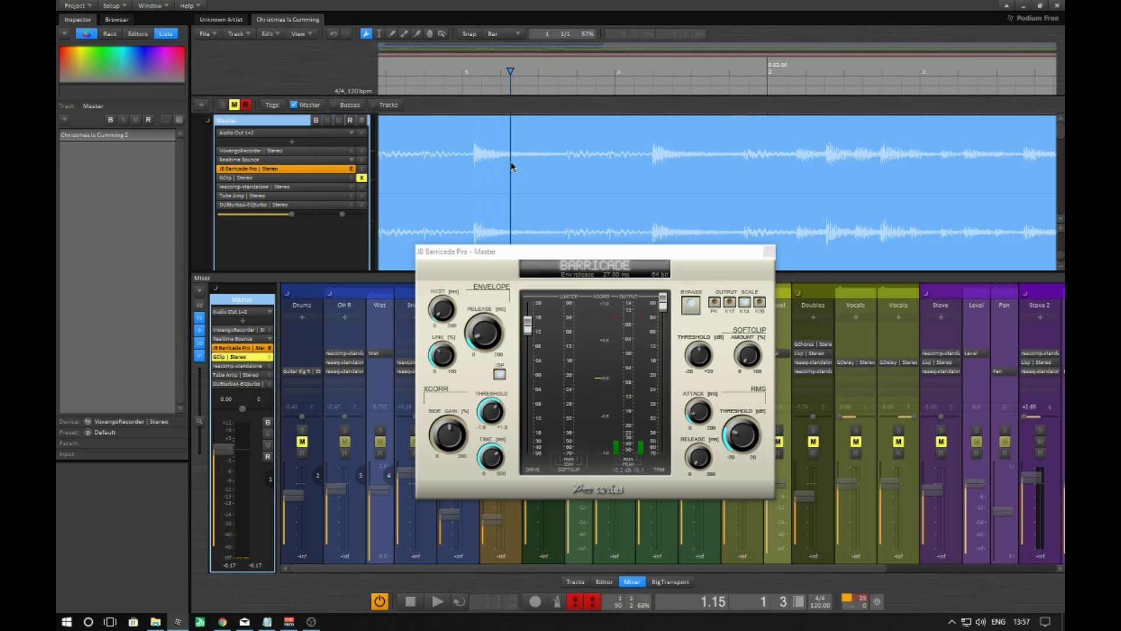
Place the playback cursor at the transient near 1.06 seconds and set the limiter's envelope release to 42 ms
left_click(479, 168)
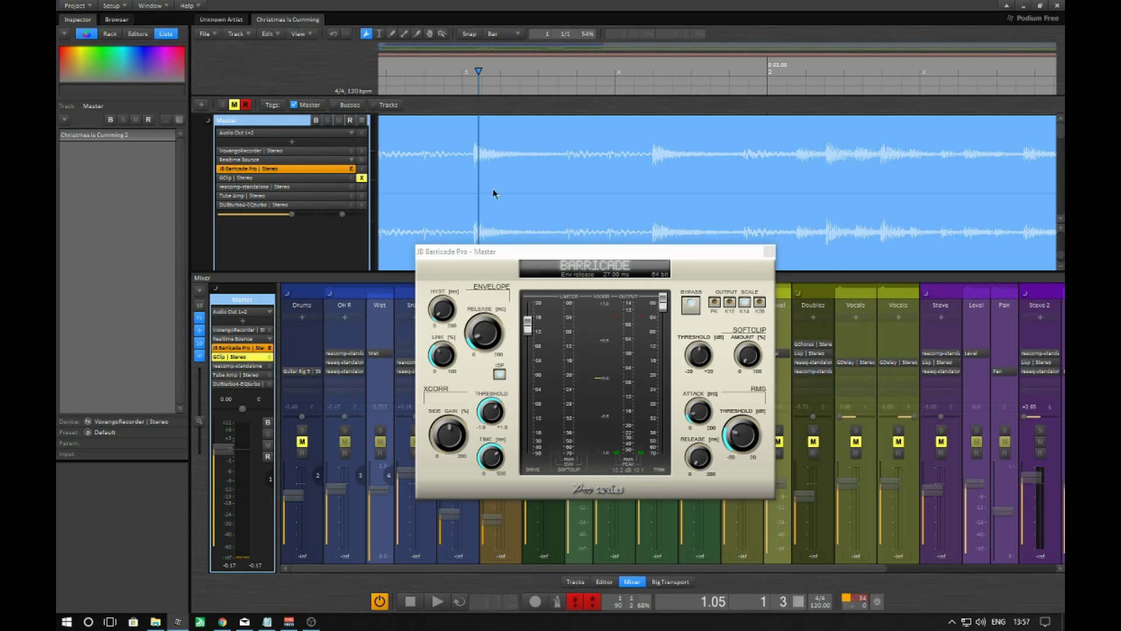
mouse_move(547, 252)
left_mouse_down()
mouse_move(507, 194)
mouse_move(530, 252)
left_mouse_up()
mouse_move(483, 184)
left_mouse_down()
mouse_move(472, 177)
mouse_move(490, 182)
mouse_move(476, 181)
mouse_move(483, 192)
left_mouse_up()
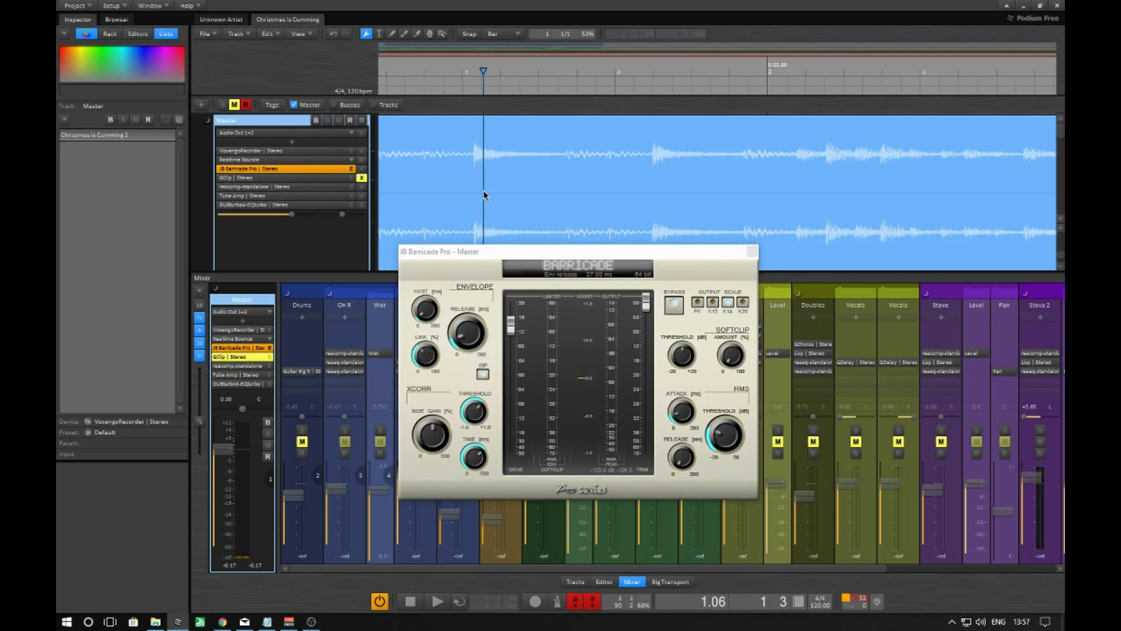
left_click_drag(471, 318, 473, 324)
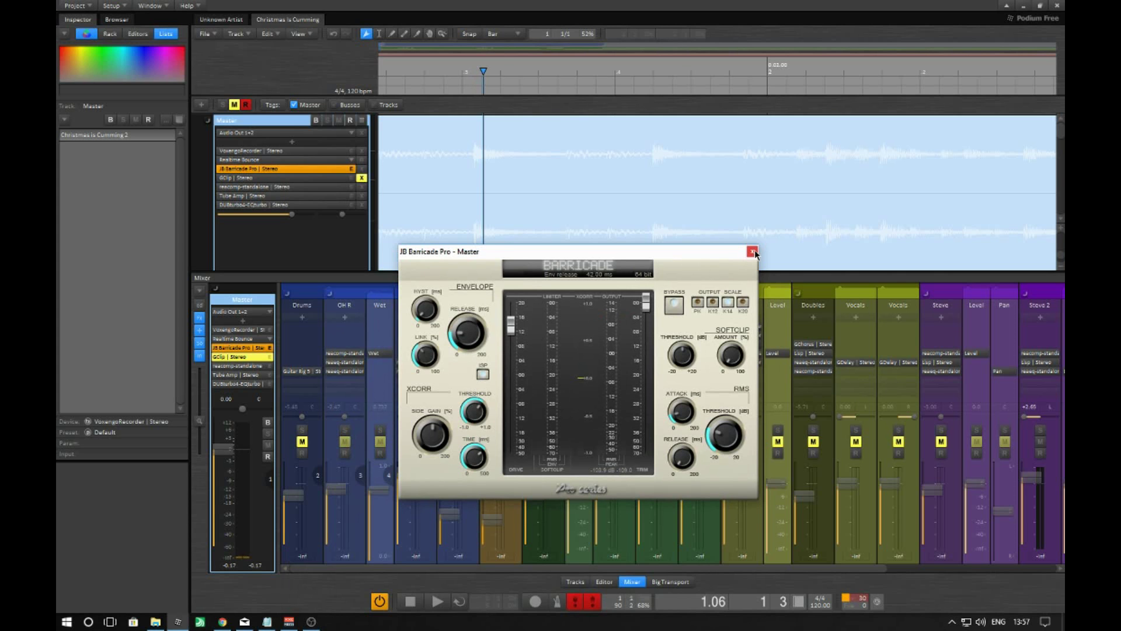
Move the playback cursor across the same transient to examine its onset and decay against the release time
left_click(485, 213)
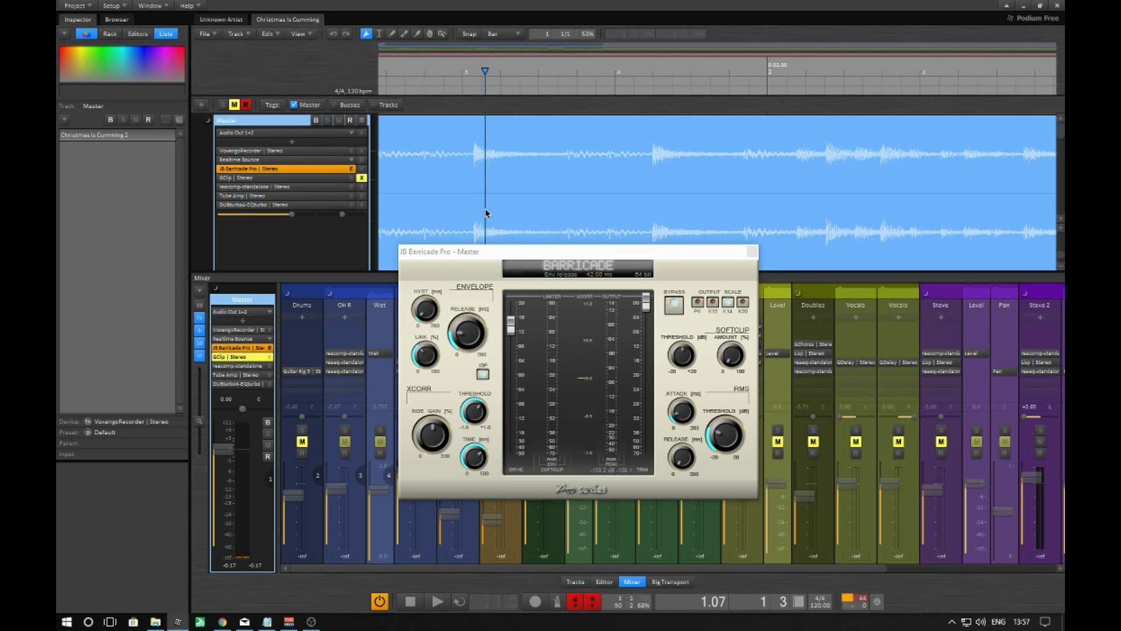
left_click_drag(486, 213, 475, 216)
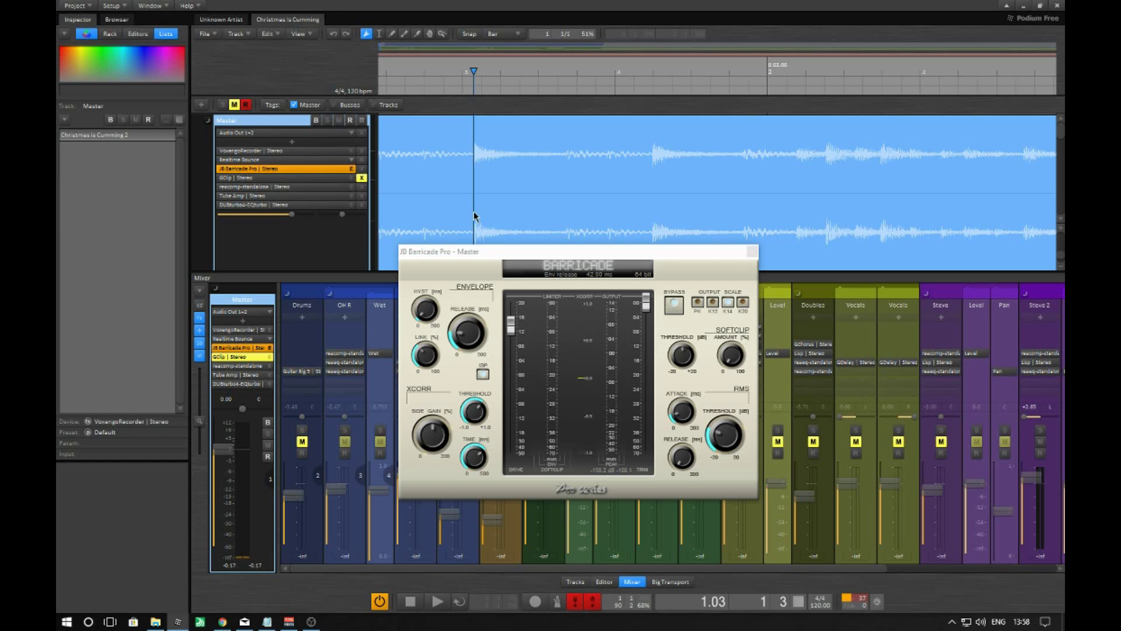
left_click_drag(474, 214, 480, 215)
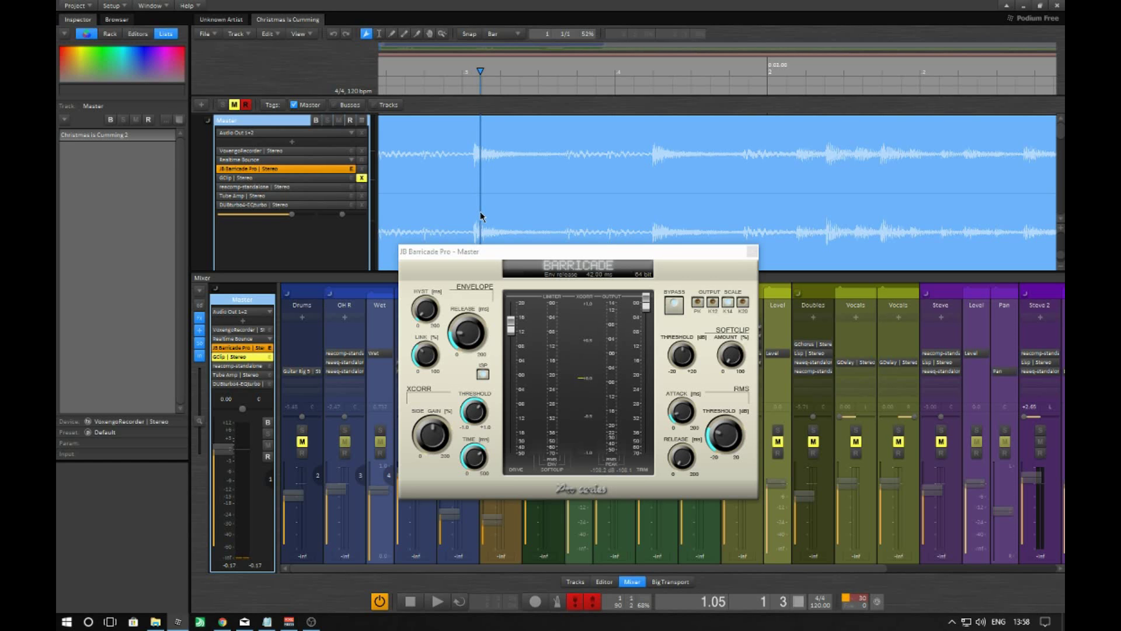
left_click_drag(480, 216, 487, 220)
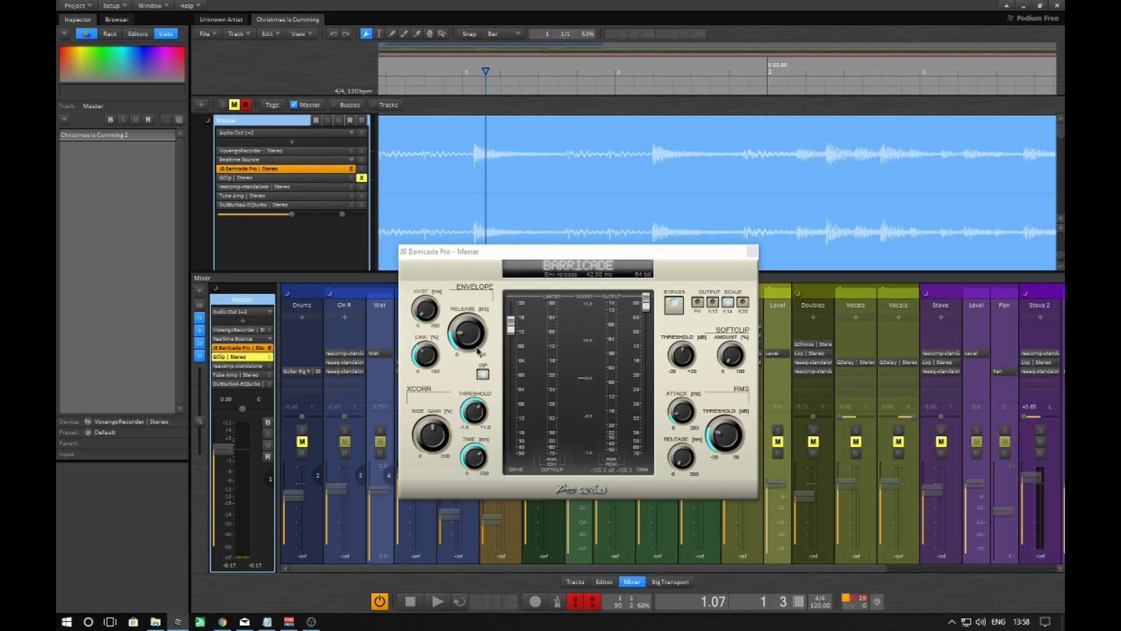
Play the song from about 0.76 seconds and turn the limiter's bypass off
left_click(414, 212)
left_click(390, 205)
key("space")
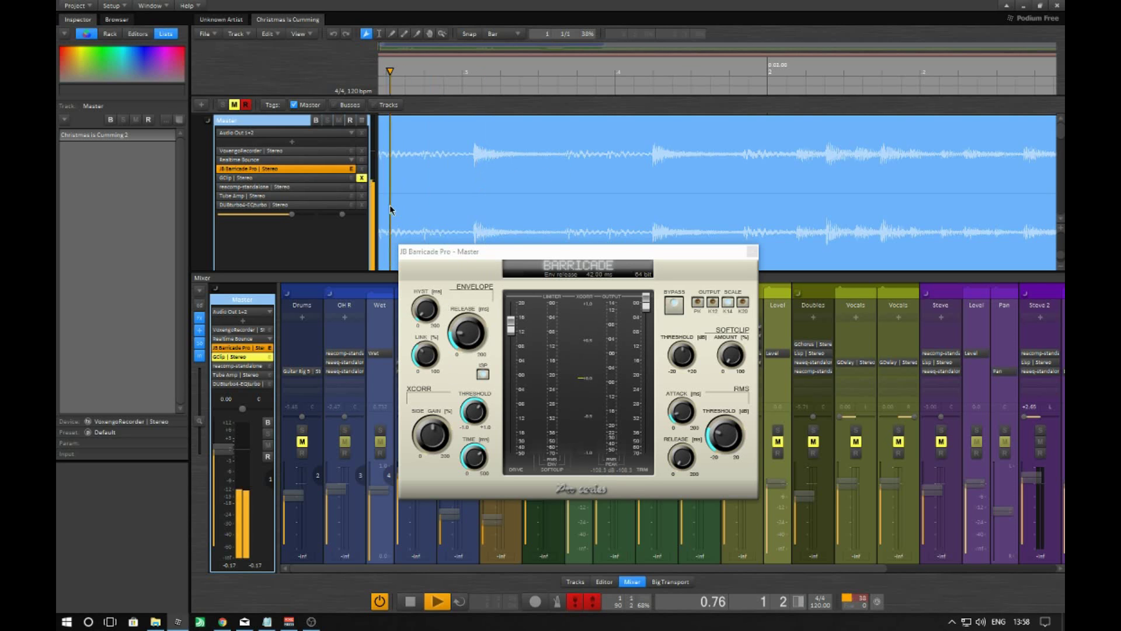
left_click(674, 305)
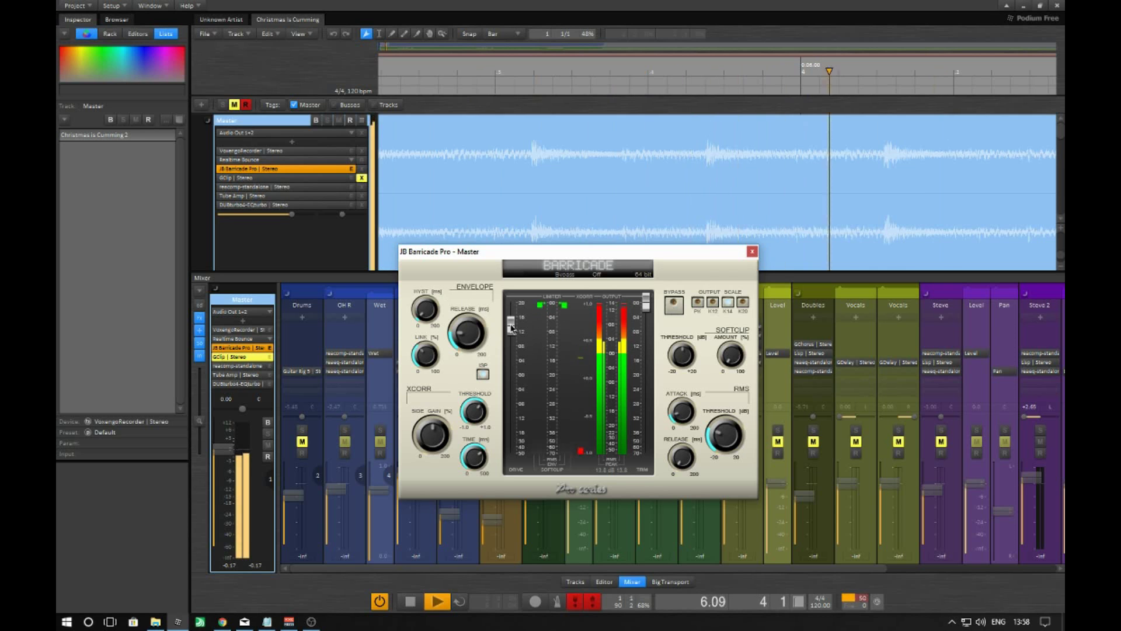
Stop playback, lower the limiter's input drive to 0.17 dB and switch its output scale to peak
mouse_move(512, 329)
key("space")
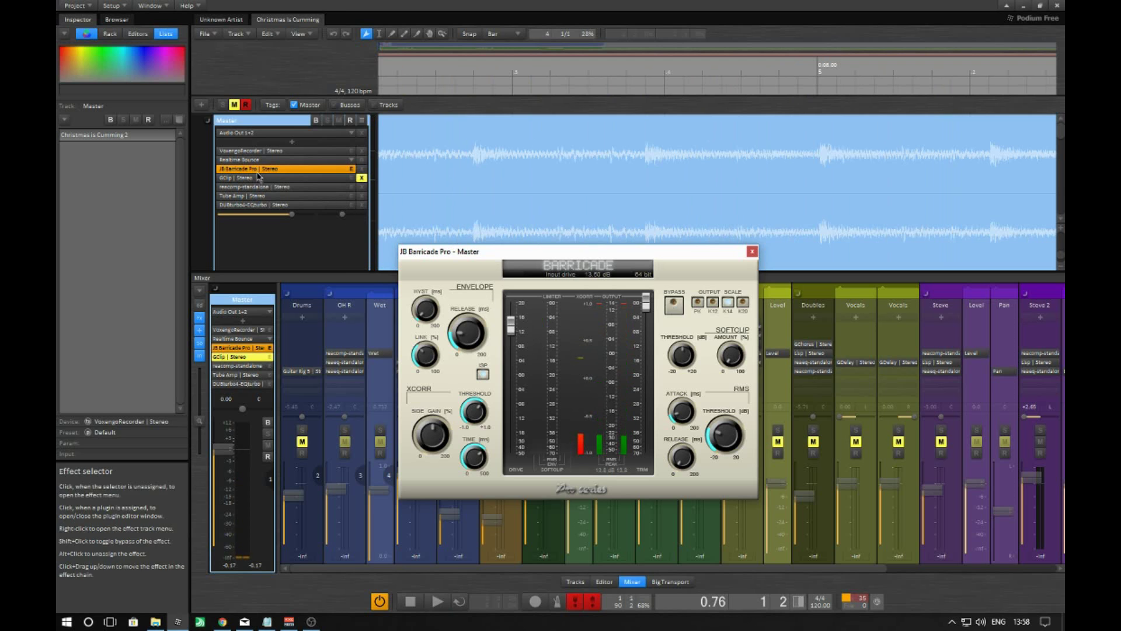
left_click_drag(512, 326, 511, 379)
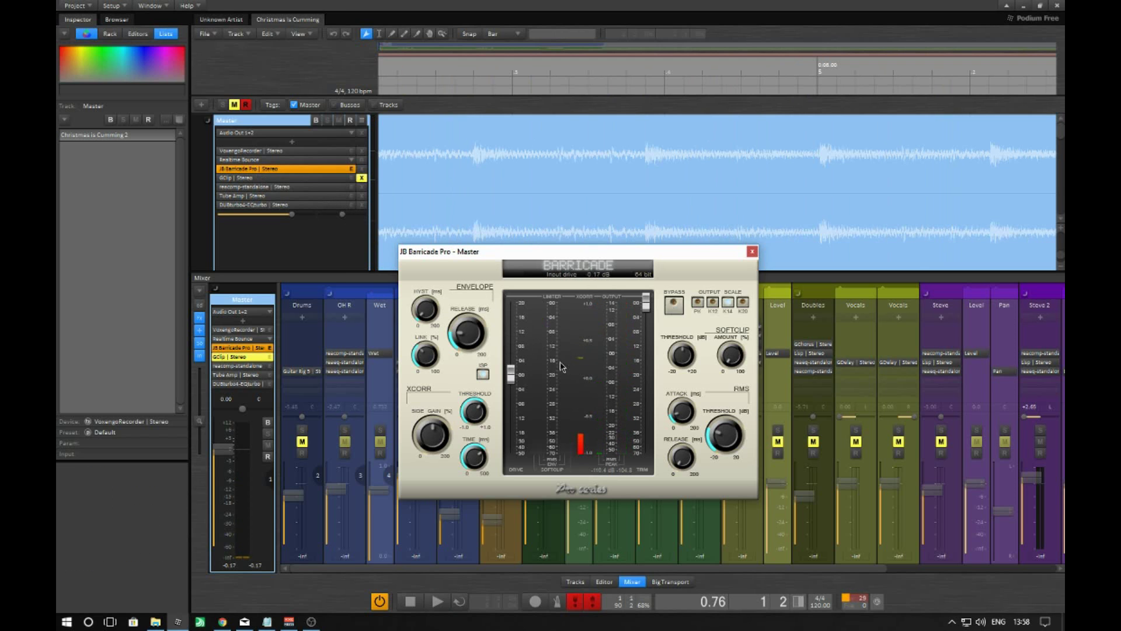
left_click(697, 304)
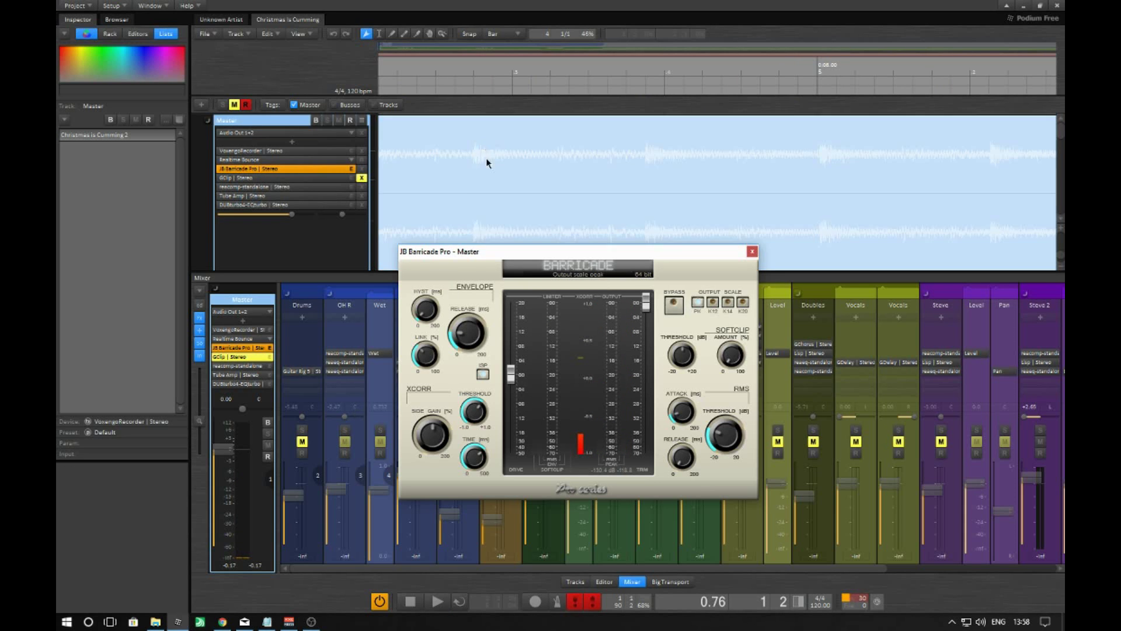
Play the song from about 6.77 seconds and check the limiter's output peak level at the low drive setting
left_click(445, 204)
key("space")
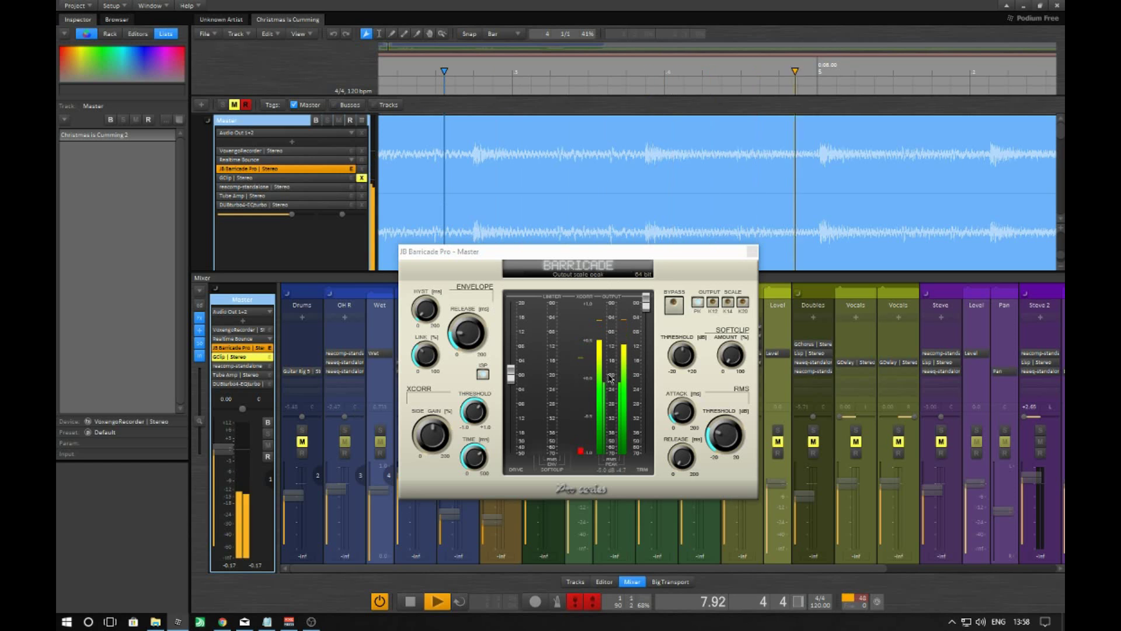
key("space")
key("space")
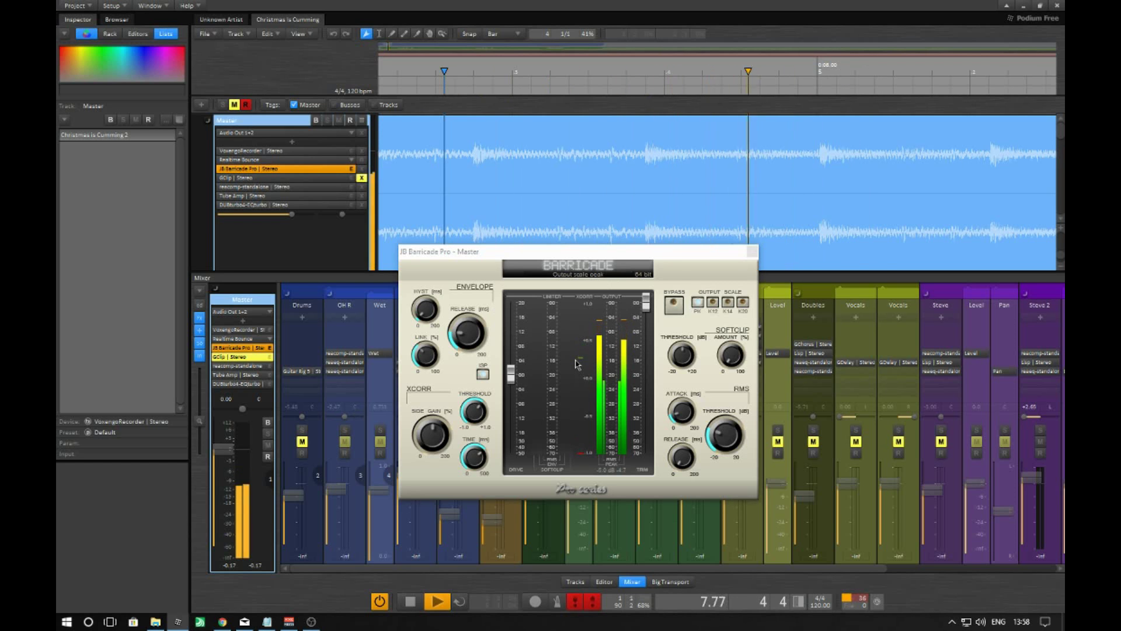
key("space")
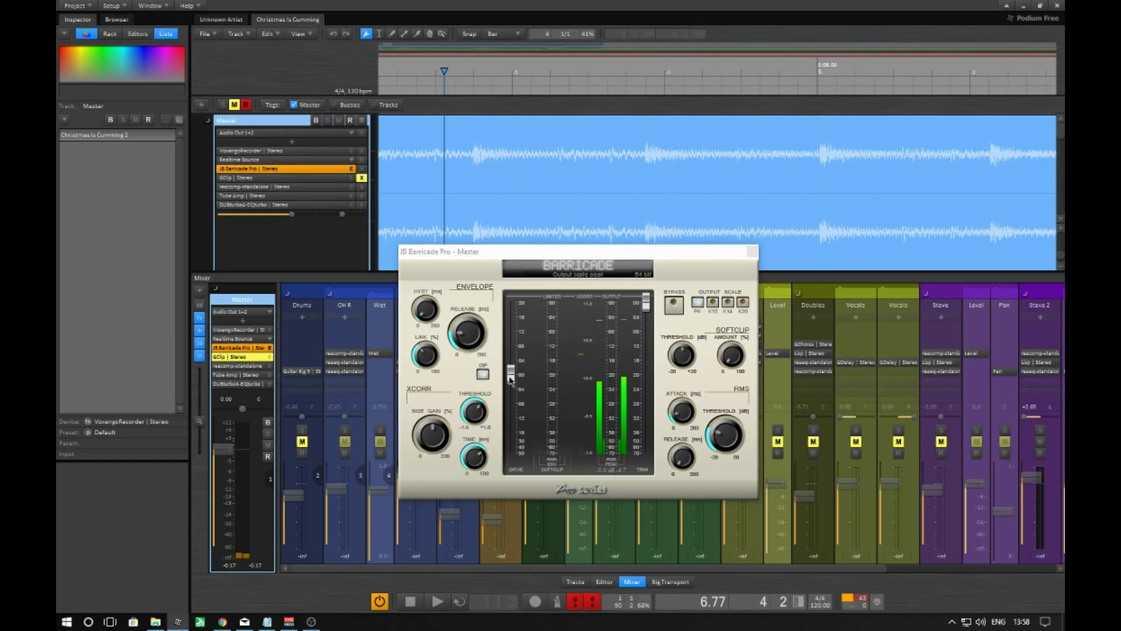
Raise the limiter's input drive to 12.67 dB and play the same passage to check the gain reduction
left_click(510, 379)
left_click_drag(510, 380, 525, 180)
mouse_move(511, 305)
left_mouse_down()
mouse_move(506, 344)
mouse_move(510, 325)
left_mouse_up()
key("space")
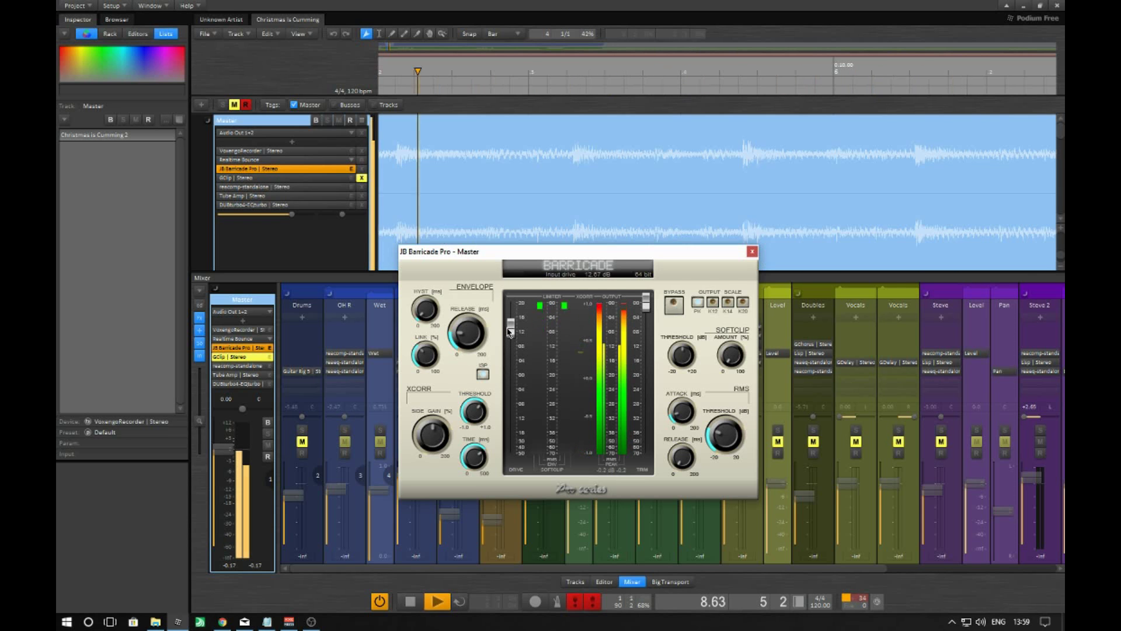
key("space")
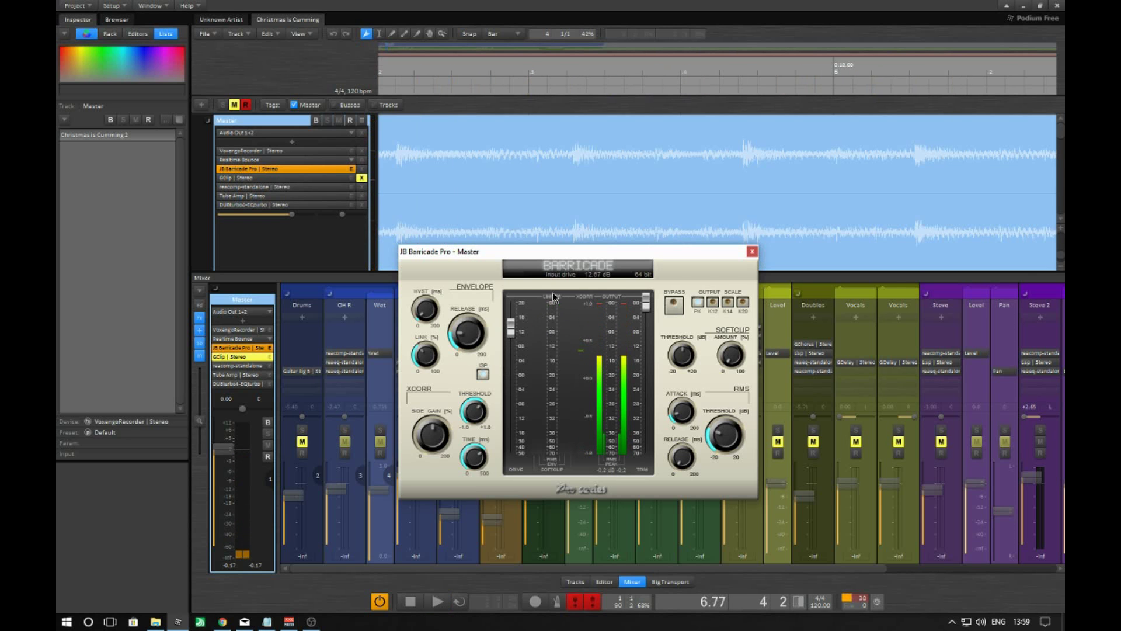
Replay the passage and fine-tune the limiter's input drive down to 10.83 dB while watching the limiting meter
key("space")
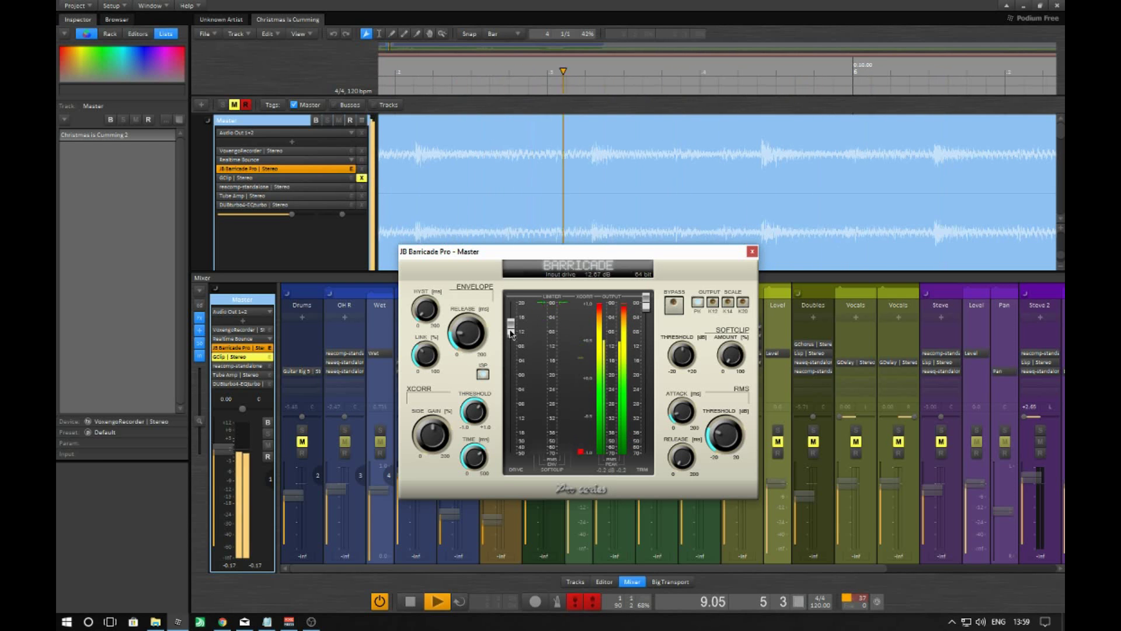
scroll(511, 333, "up", 1)
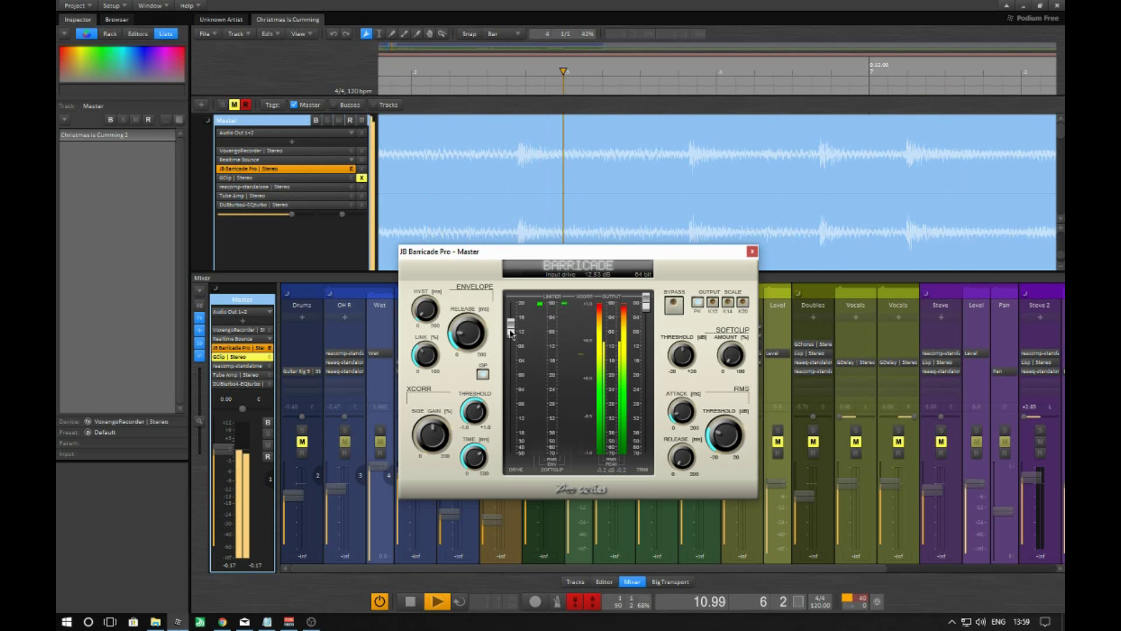
scroll(511, 333, "down", 1)
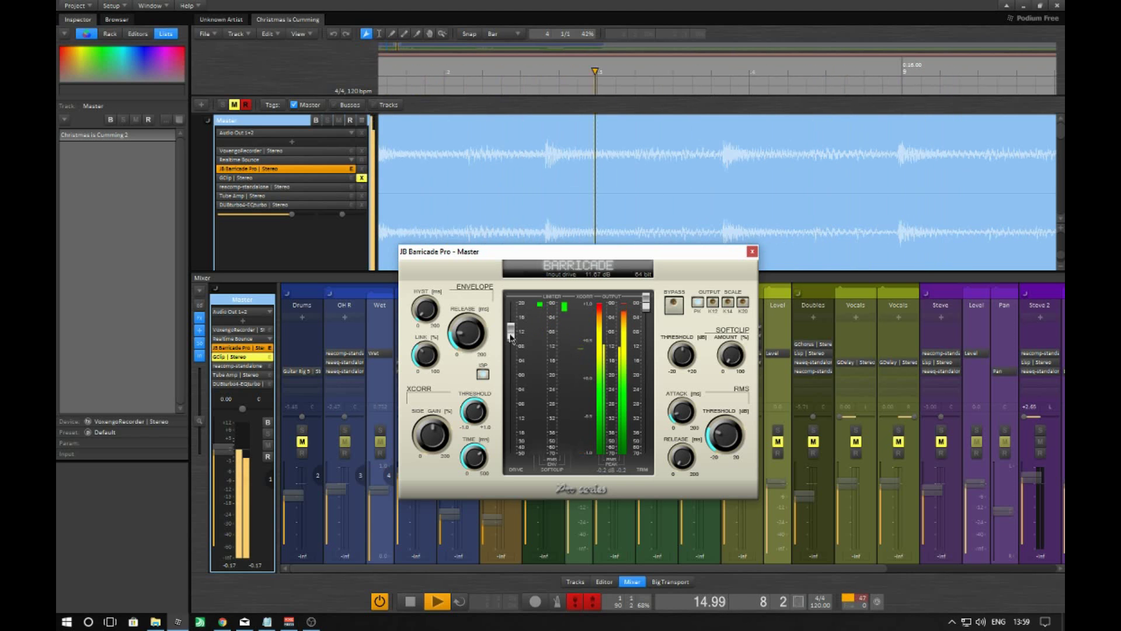
key("alt+Tab")
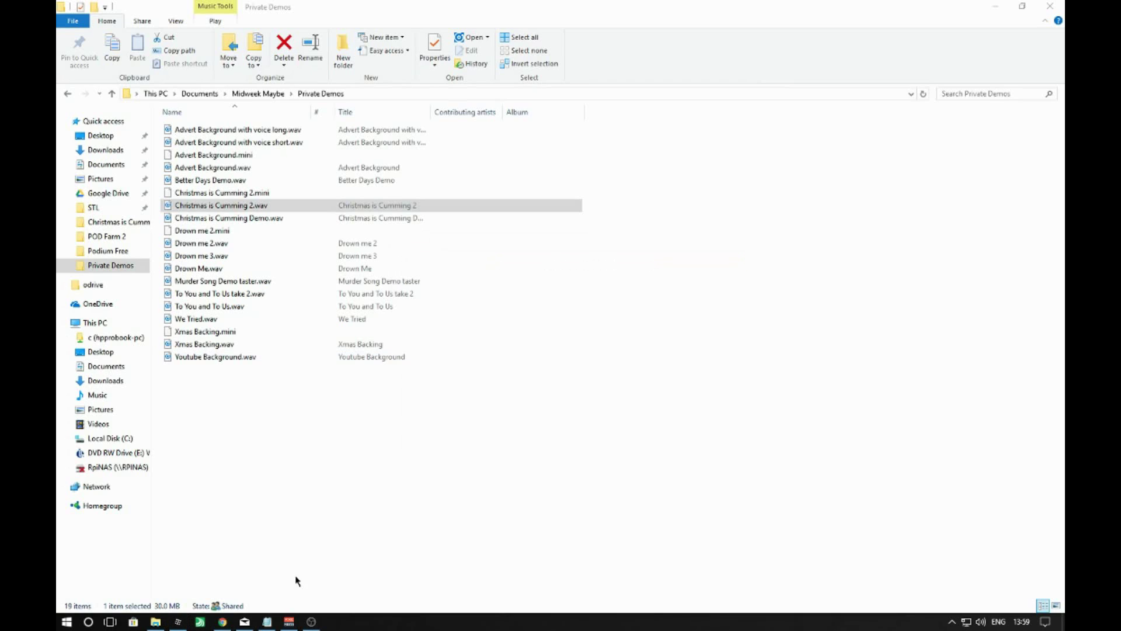
left_click(178, 621)
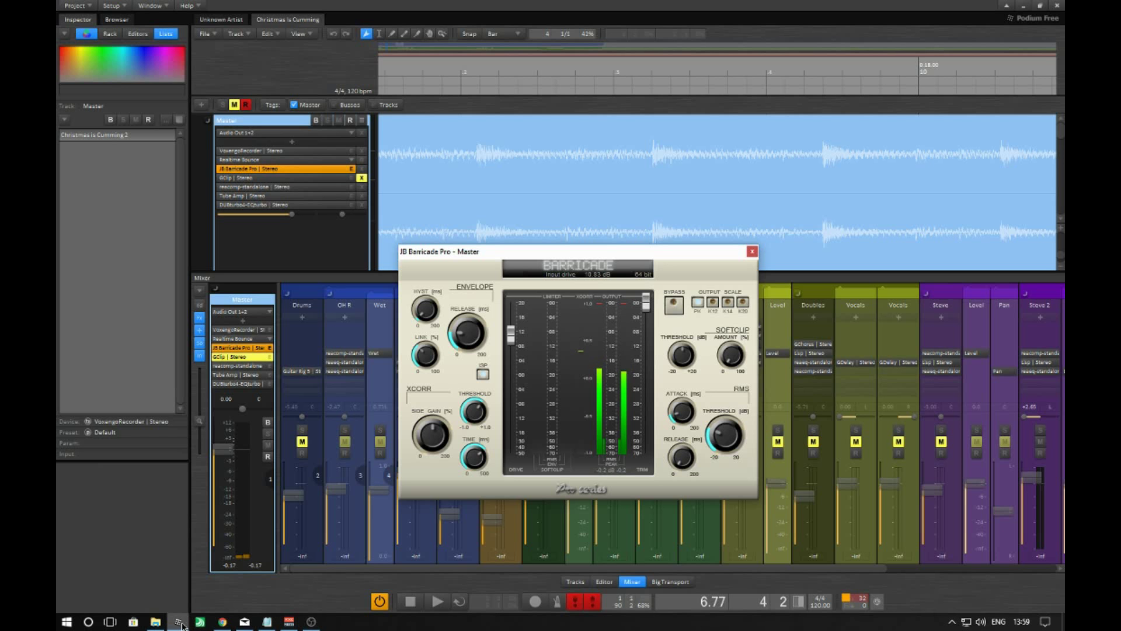
Reposition the limiter window over the mixer and reduce the input drive to 10.17 dB during playback
left_click_drag(523, 256, 583, 195)
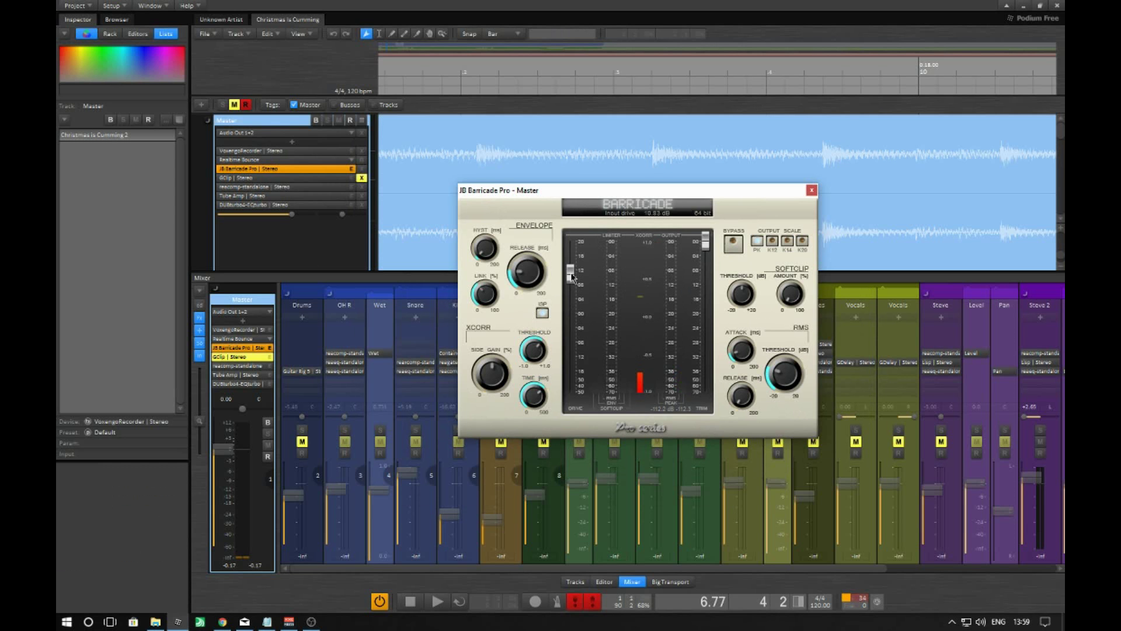
left_click_drag(575, 195, 507, 212)
key("space")
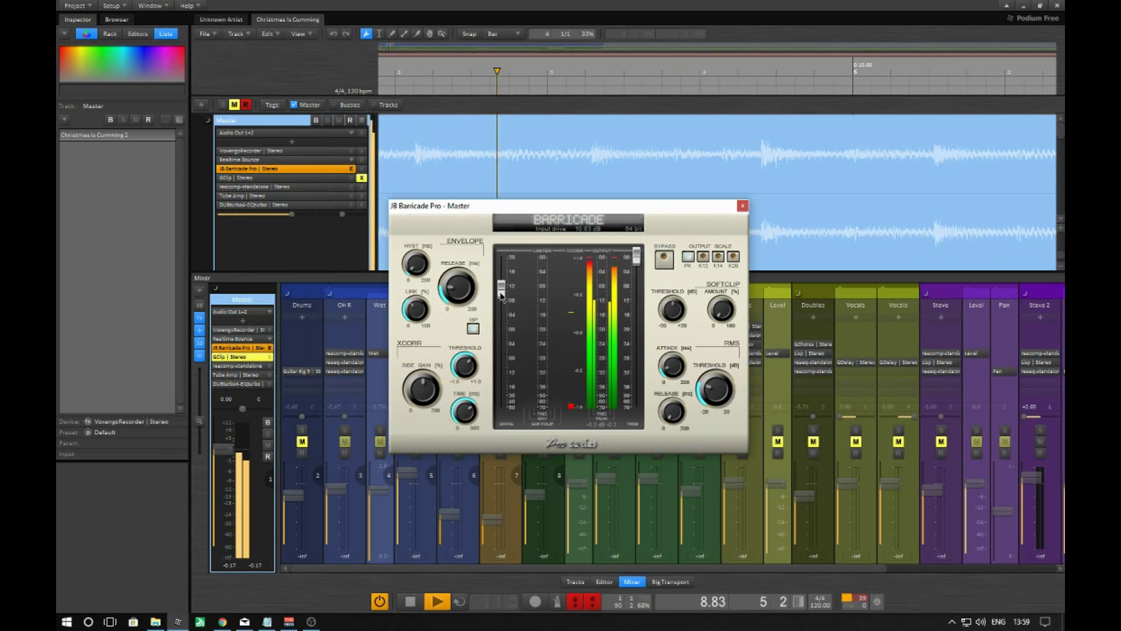
left_click_drag(504, 298, 500, 297)
key("space")
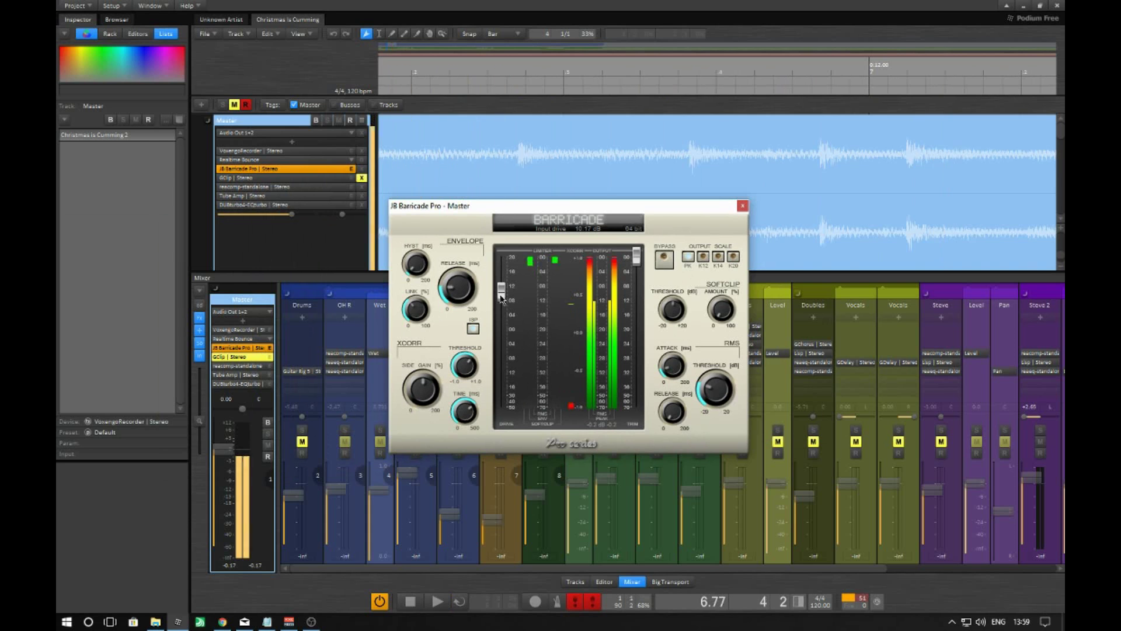
Set the limiter's output trim to -0.17 dB and play the song to check the master channel's peak readout
left_click(638, 252)
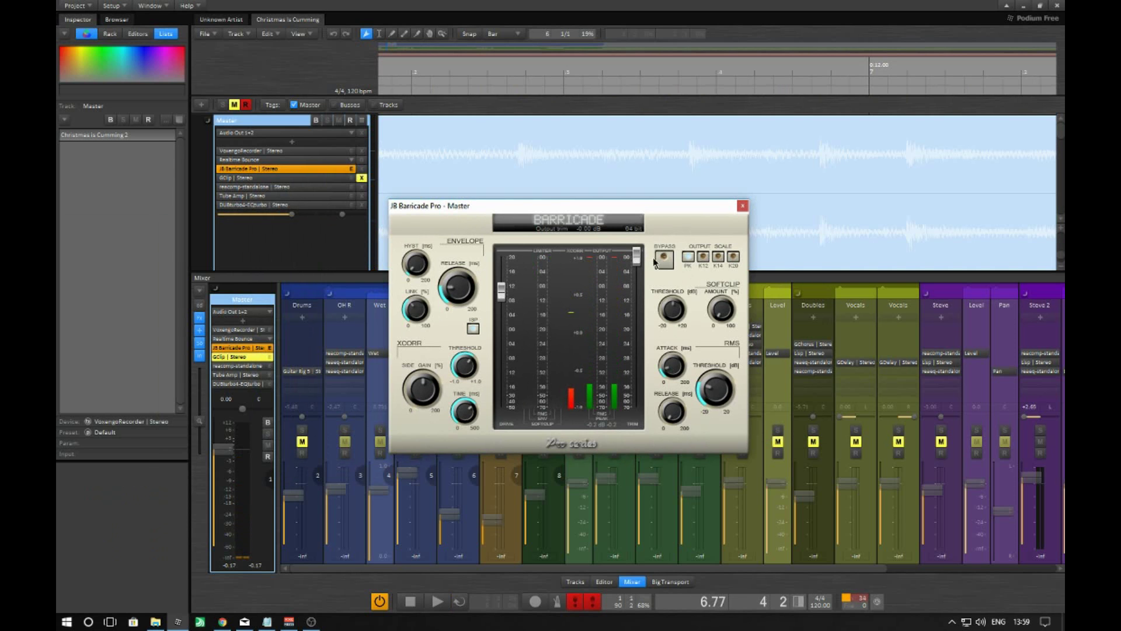
left_click(637, 259)
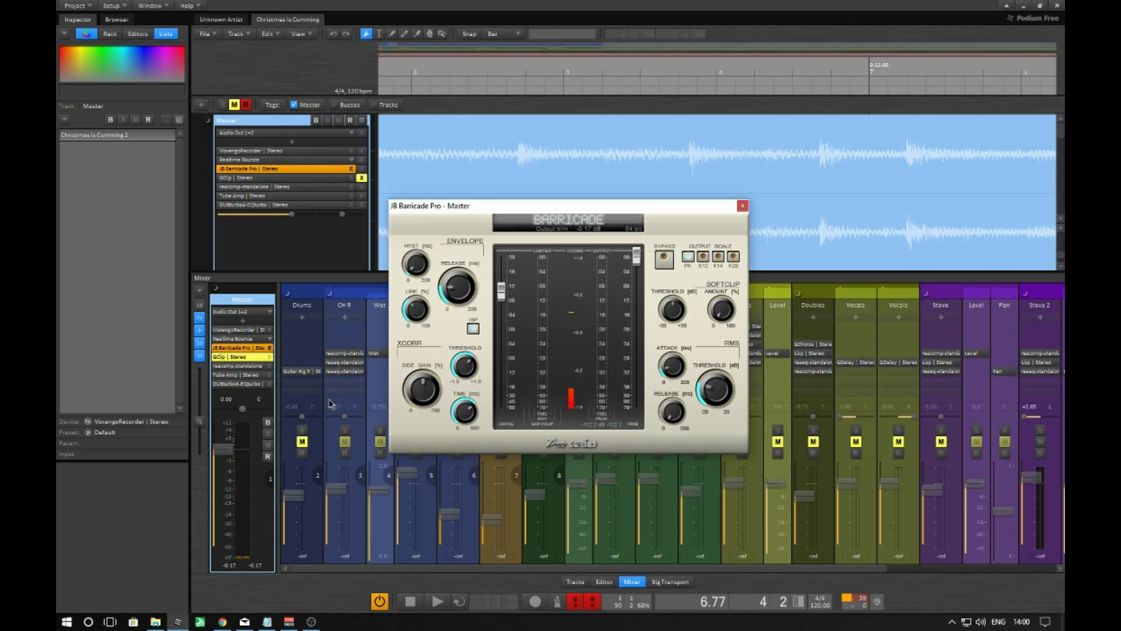
key("space")
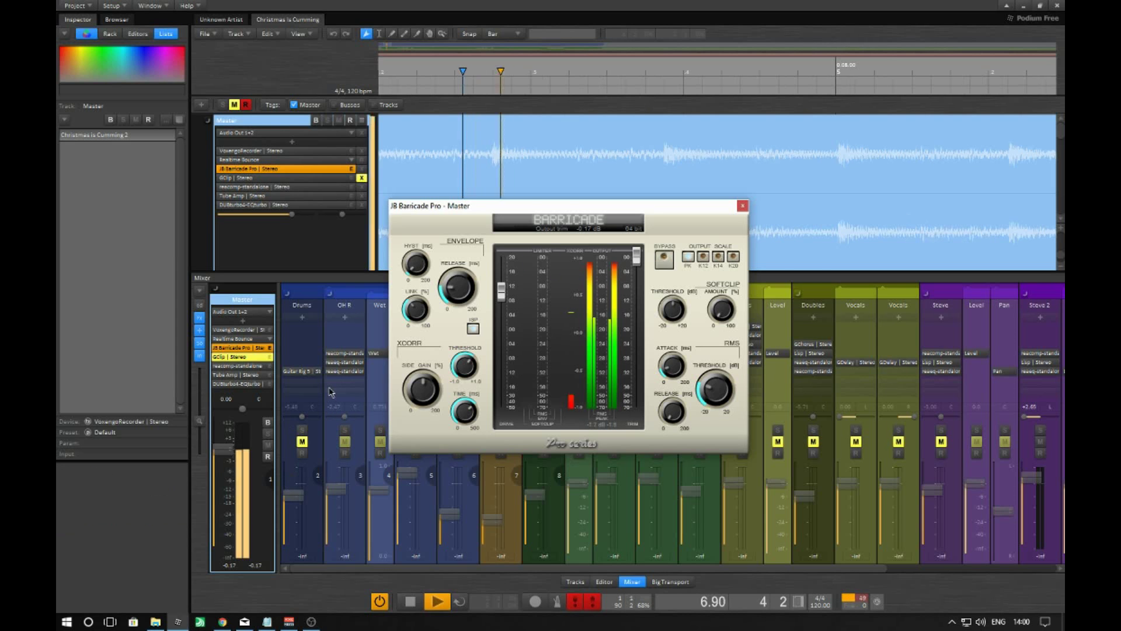
left_click(235, 568)
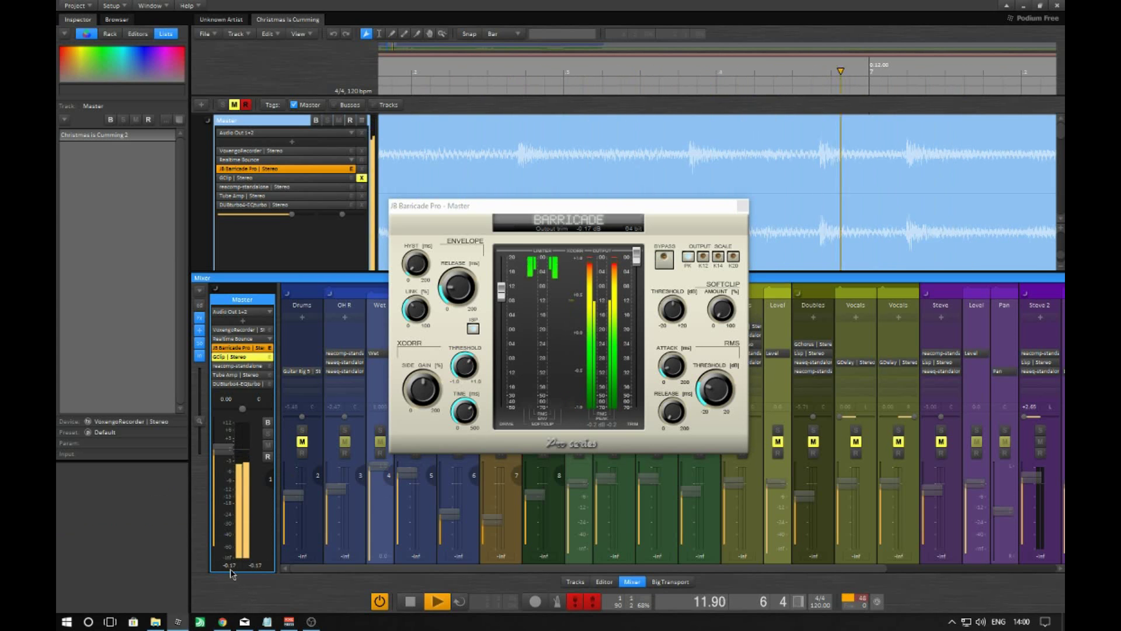
key("space")
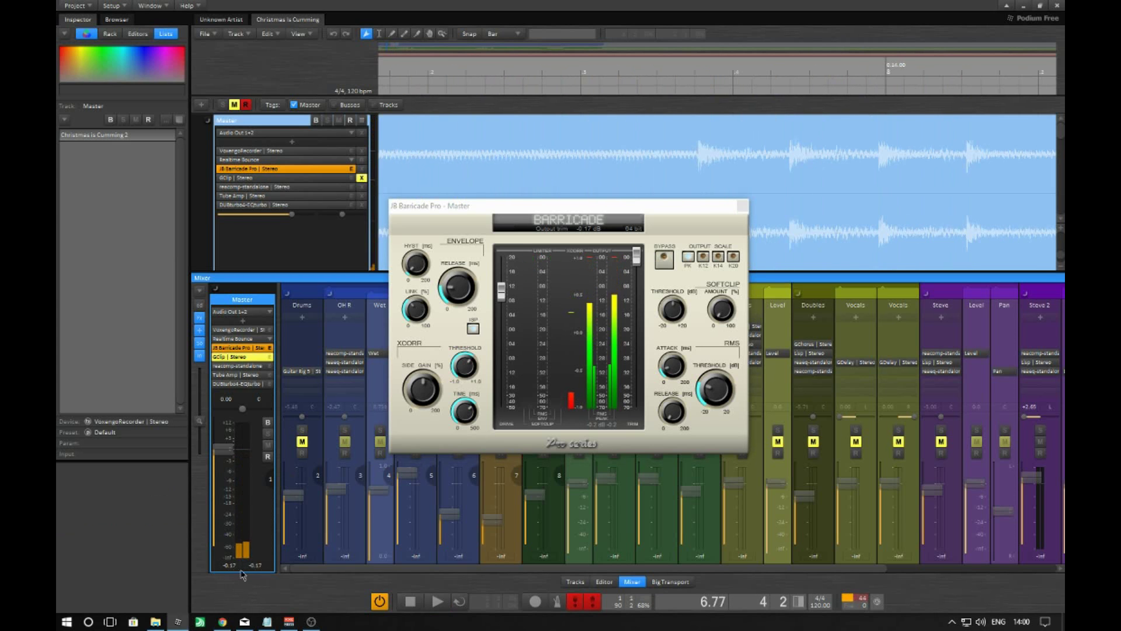
Compare the limiter's K12, K14 and K20 output scales and leave the meter on K14
left_click(718, 257)
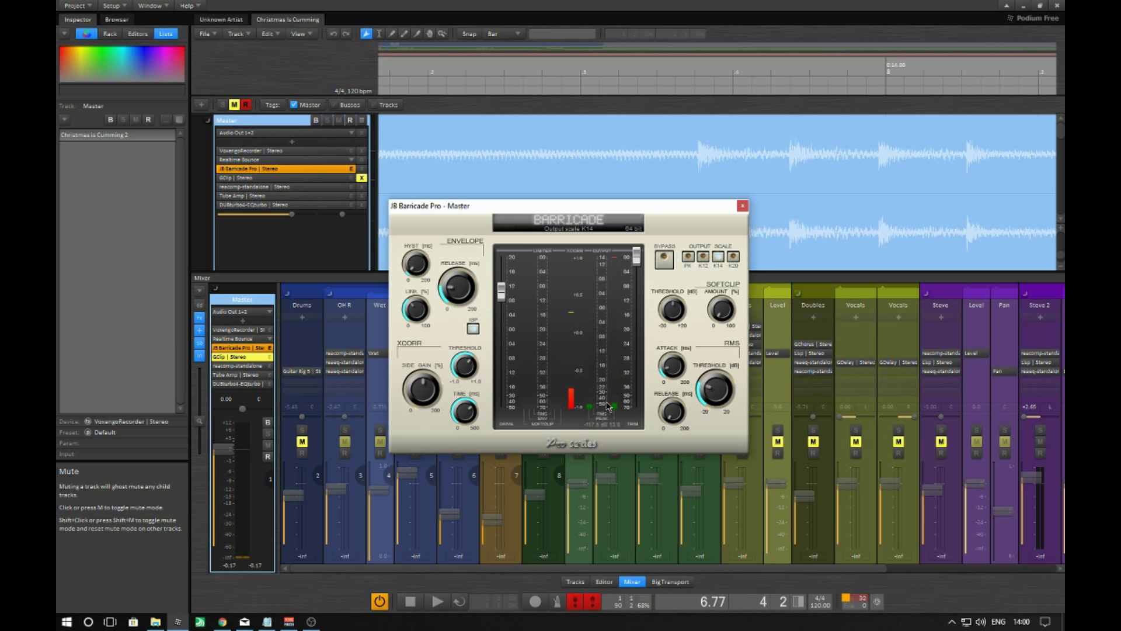
left_click(704, 257)
left_click(708, 258)
left_click(704, 257)
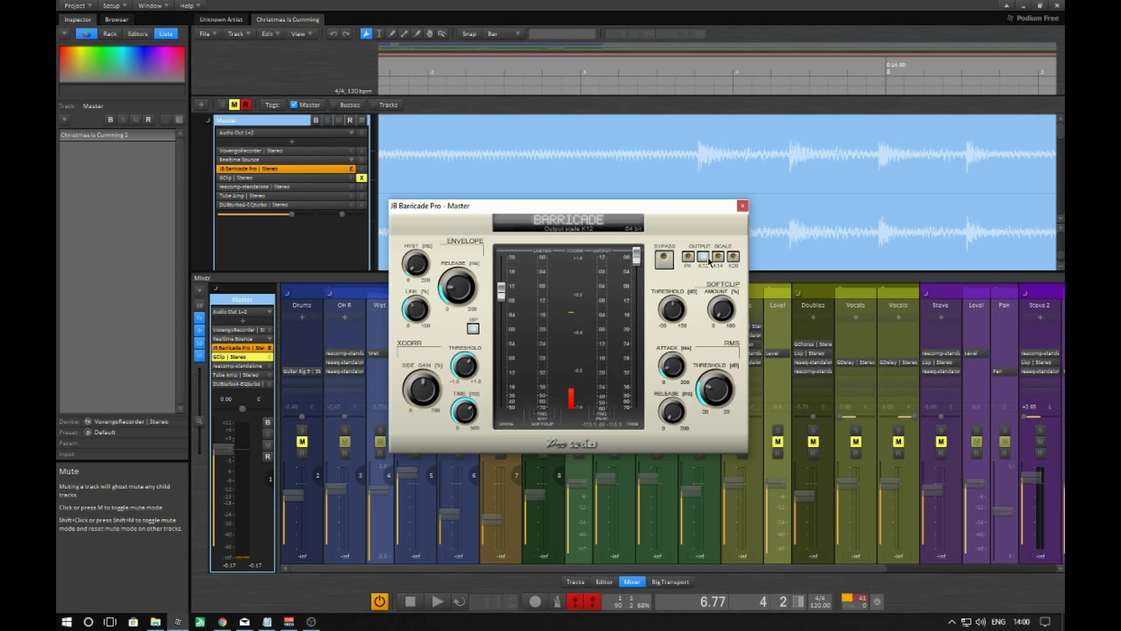
left_click(718, 258)
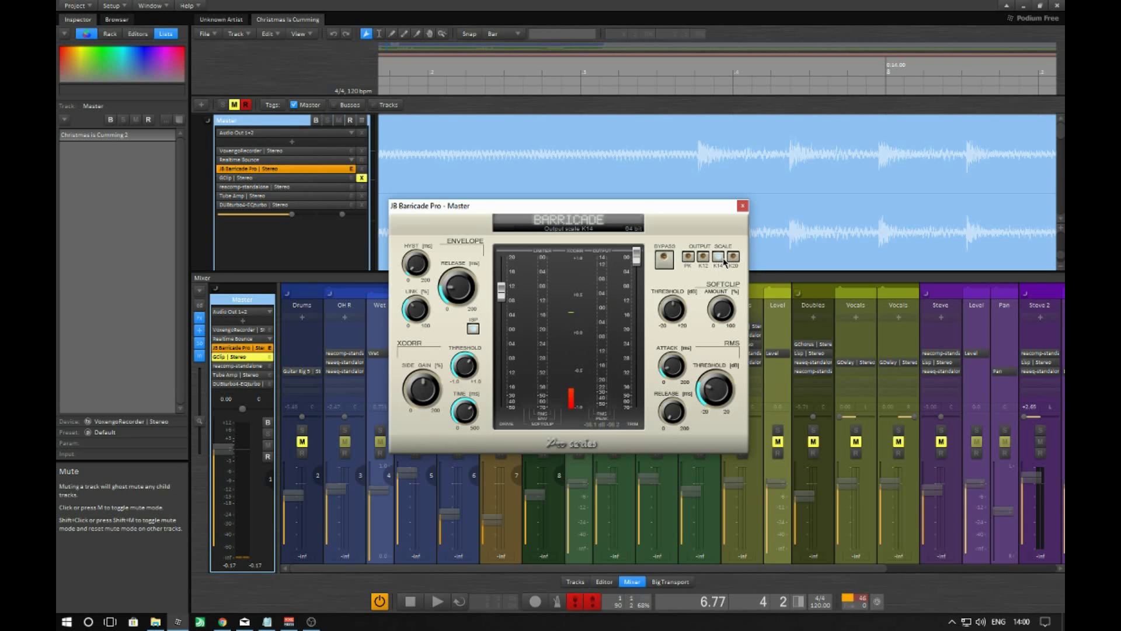
left_click(733, 259)
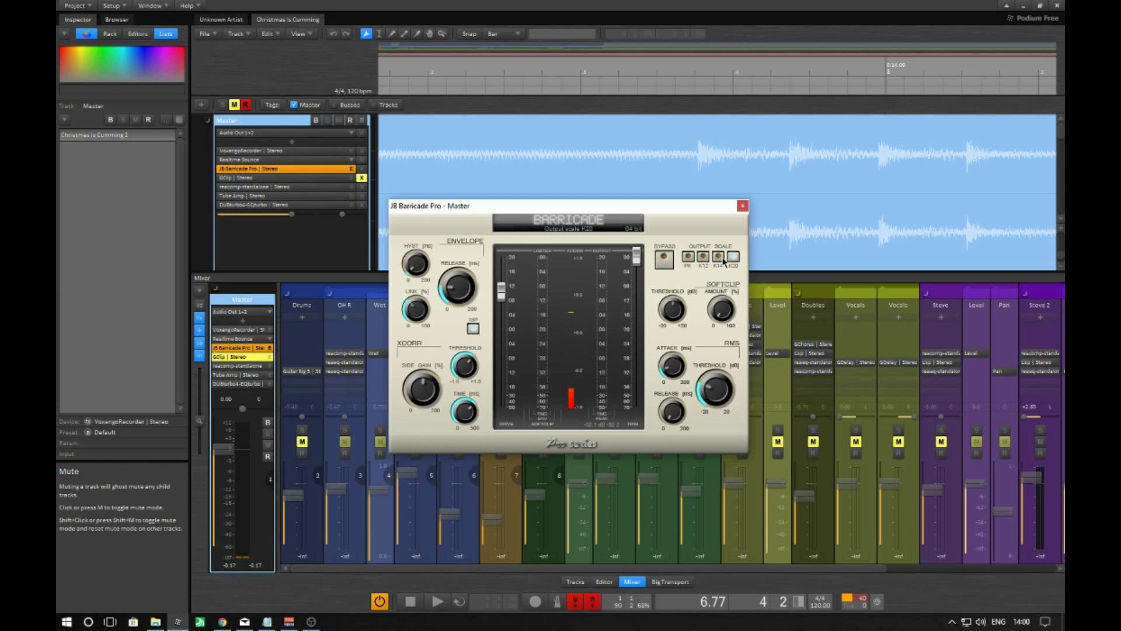
left_click(719, 258)
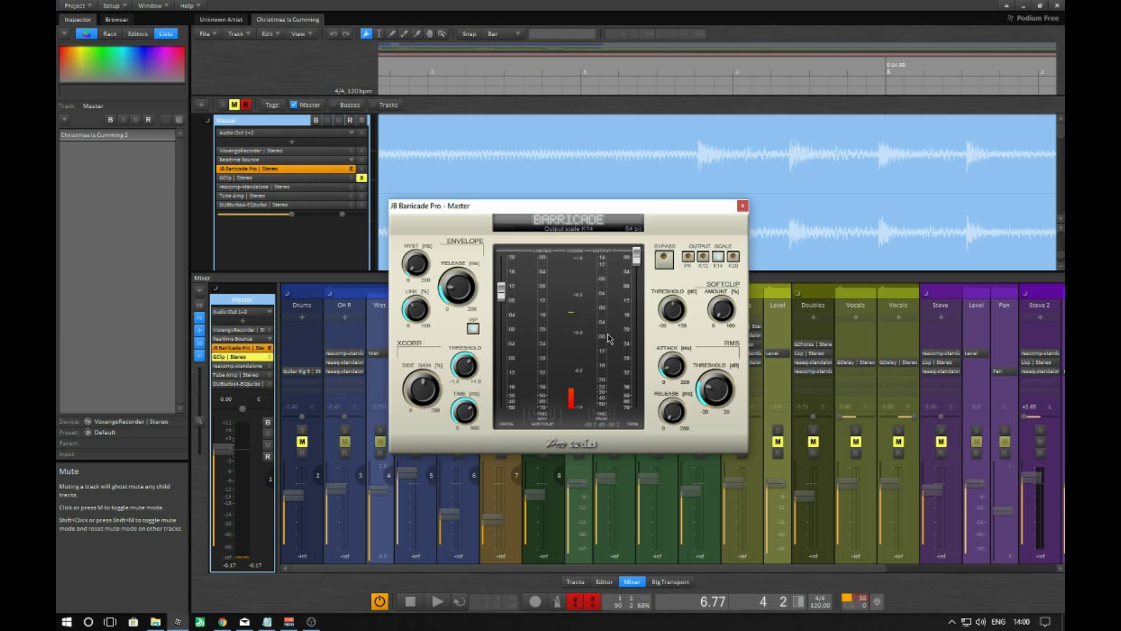
Move the limiter window below the waveform and raise the envelope hysteresis to 200 ms
left_click_drag(537, 207, 540, 152)
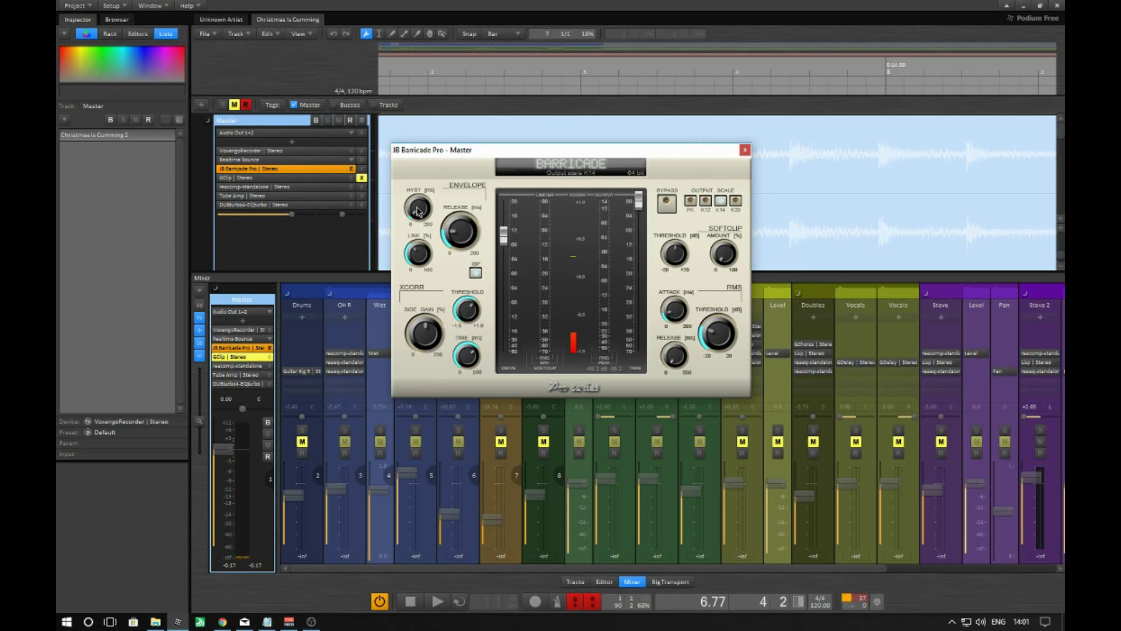
left_click_drag(453, 154, 479, 269)
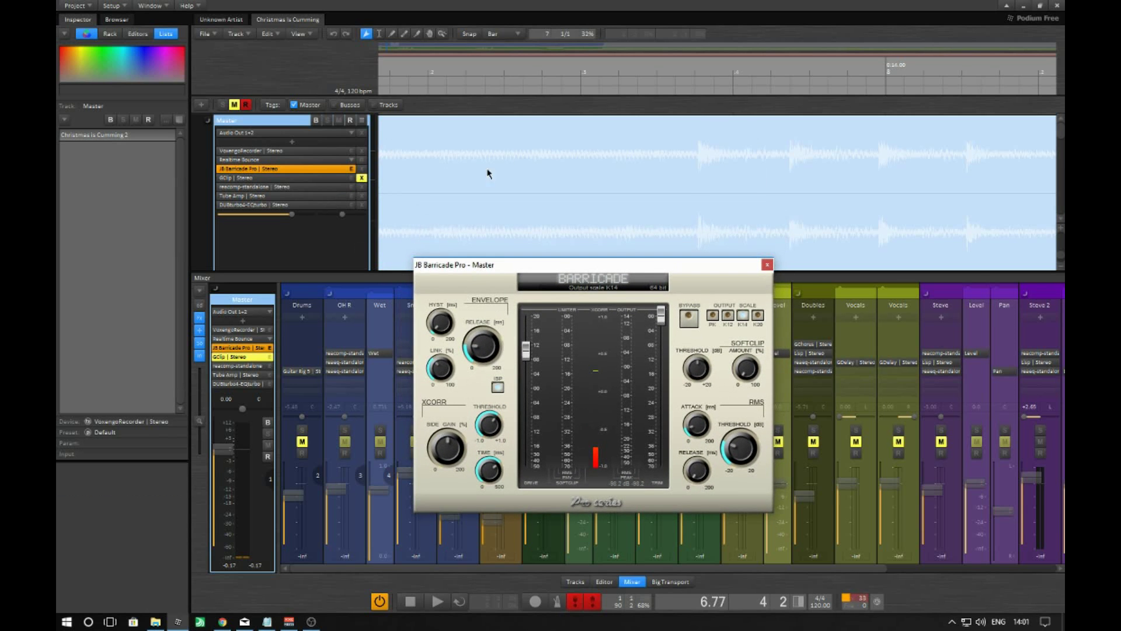
left_click_drag(441, 332, 434, 148)
left_click_drag(440, 260, 442, 93)
left_click(551, 177)
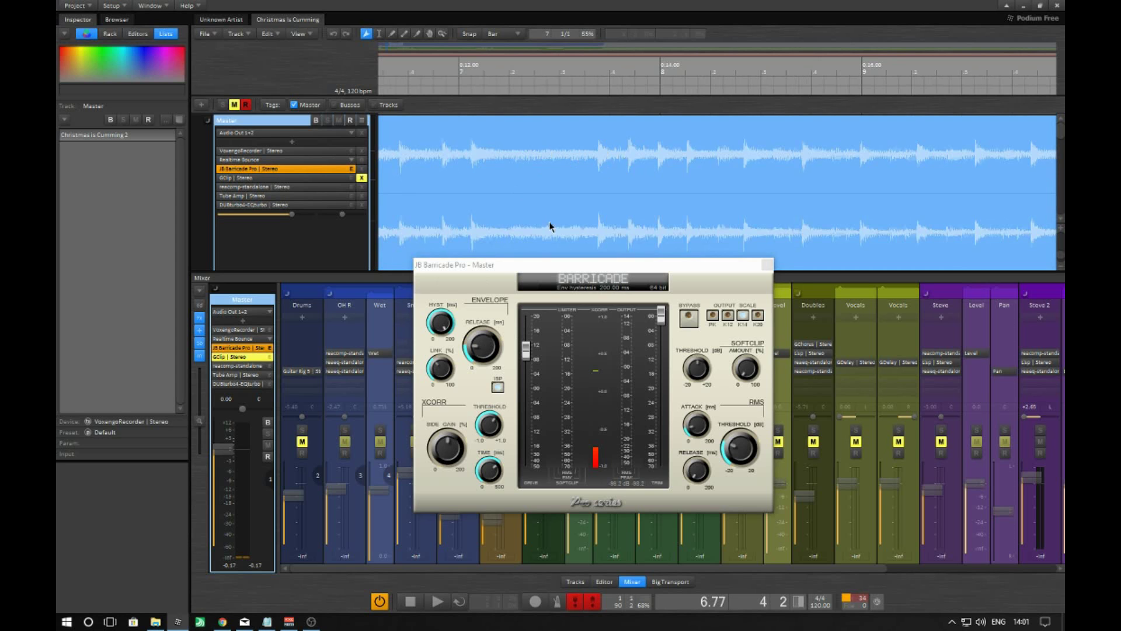
Lower the limiter's envelope hysteresis through 61 ms to 0 ms
left_click_drag(441, 328, 437, 400)
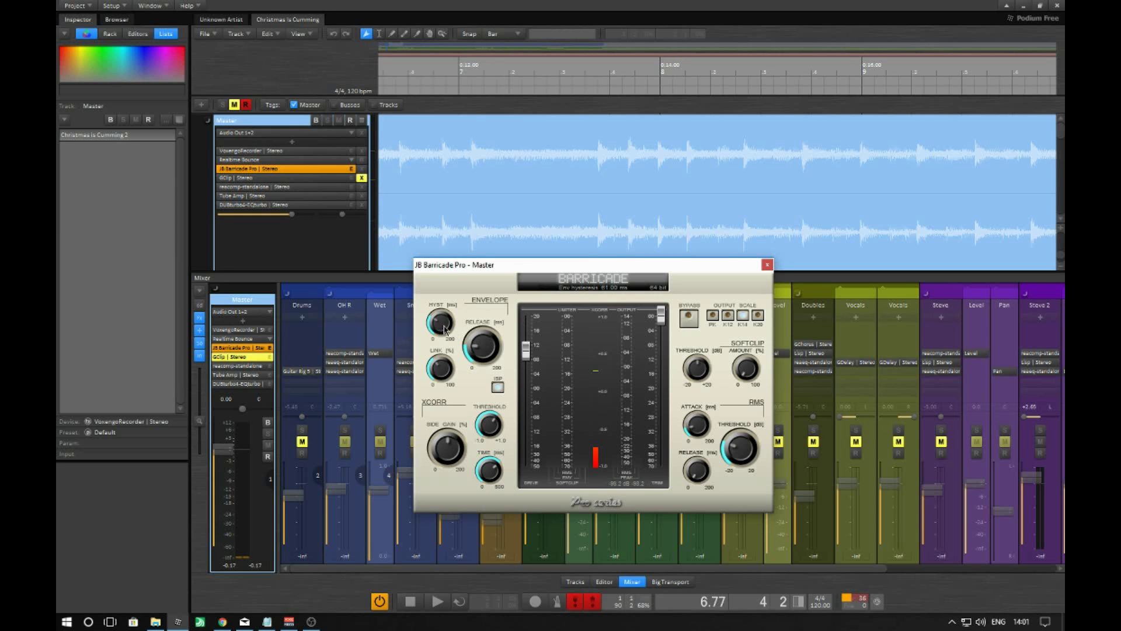
left_click_drag(440, 329, 441, 342)
key("alt+Tab")
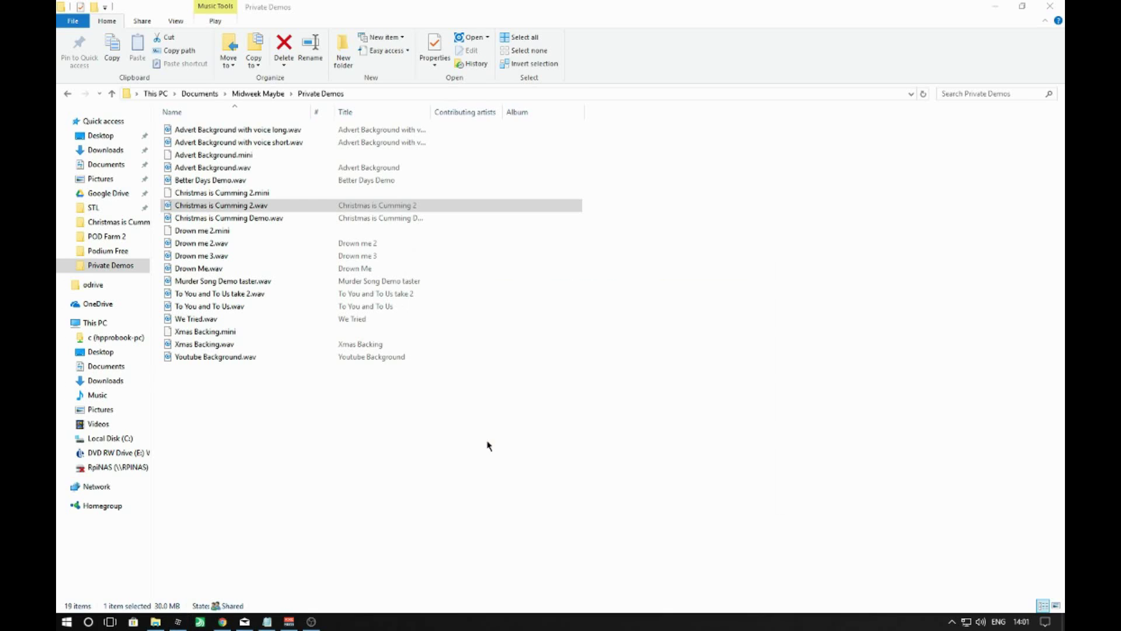
left_click(177, 621)
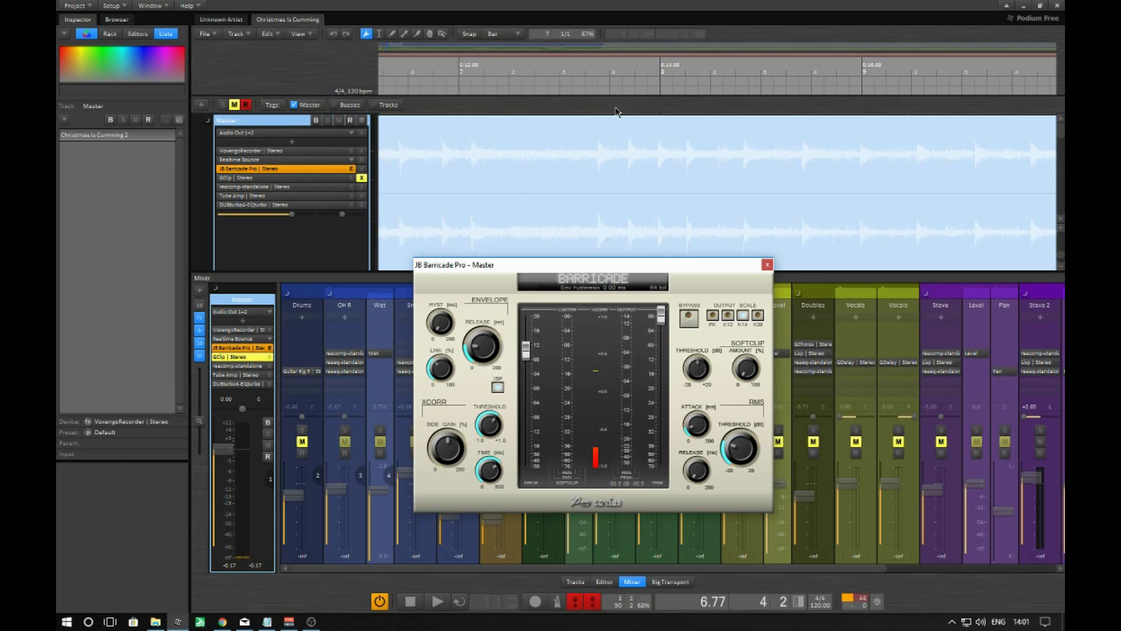
Set the envelope hysteresis to 10 ms and place the playback cursor at the transient near 13.37 seconds
left_click(607, 151)
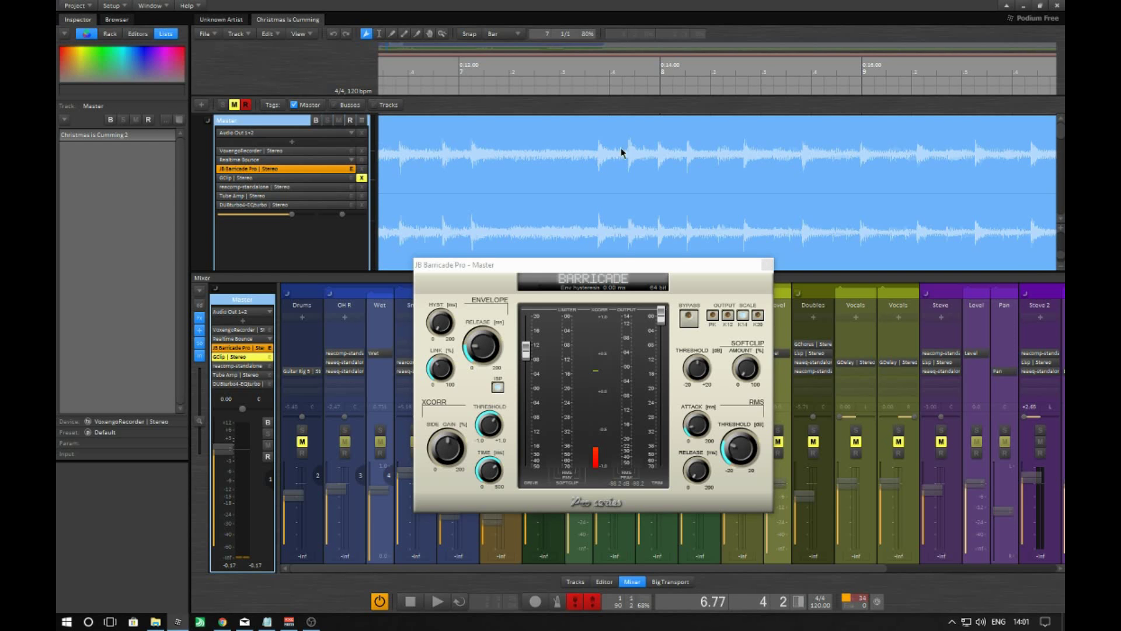
left_click(441, 325)
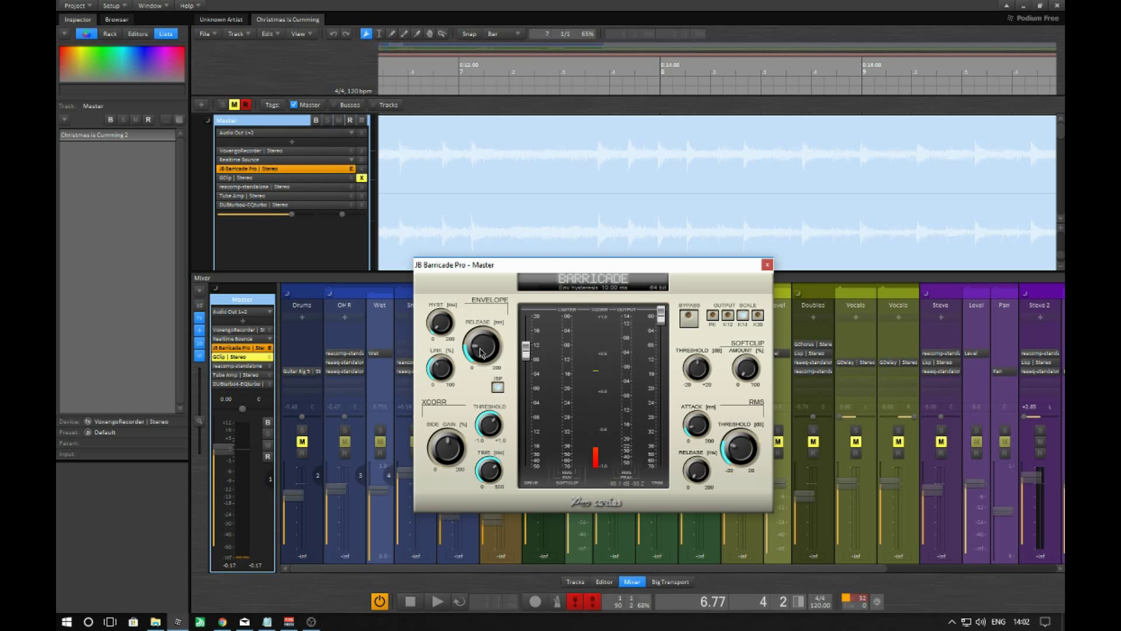
left_click(601, 158)
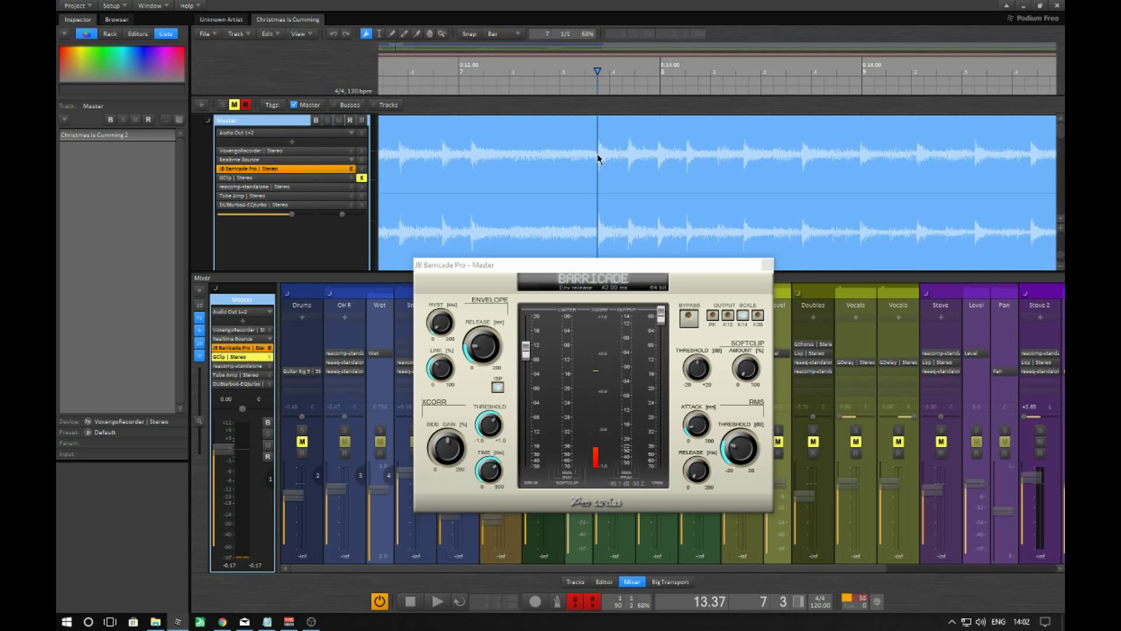
Move the playback cursor to 13.97 seconds, play the track and set the limiter's RMS attack to 15 ms
left_click_drag(601, 178, 1024, 181)
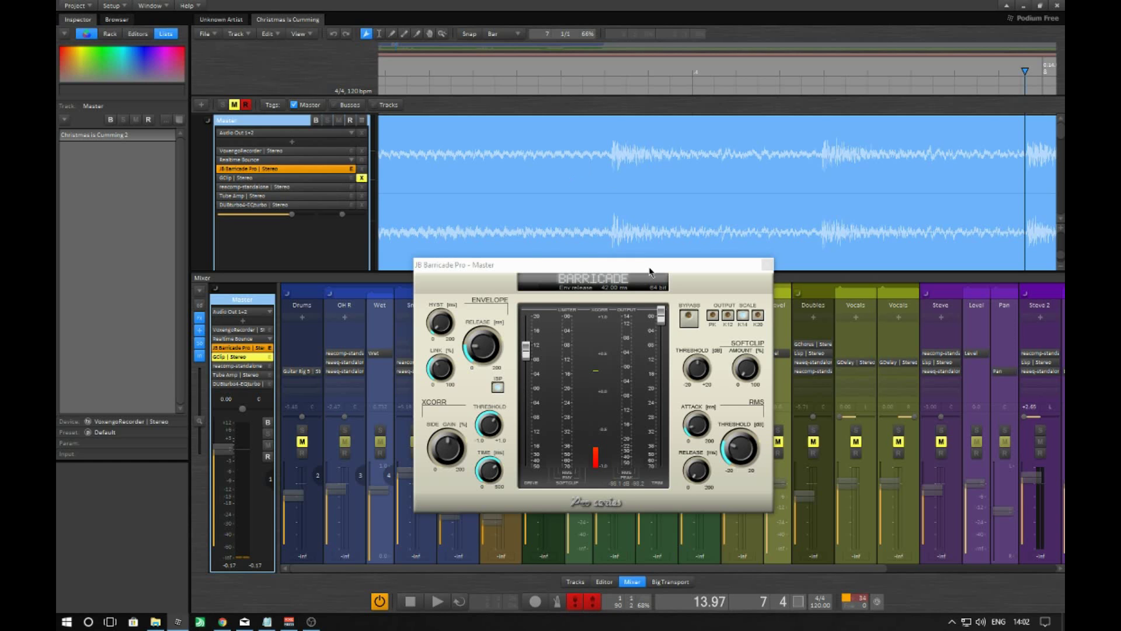
left_click(704, 431)
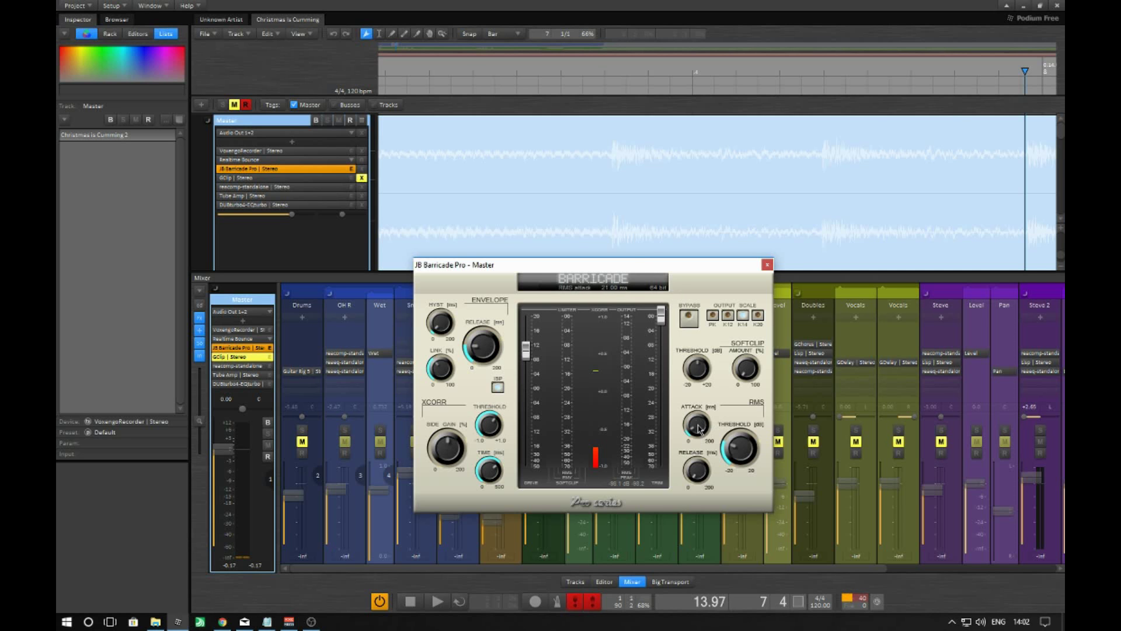
key("space")
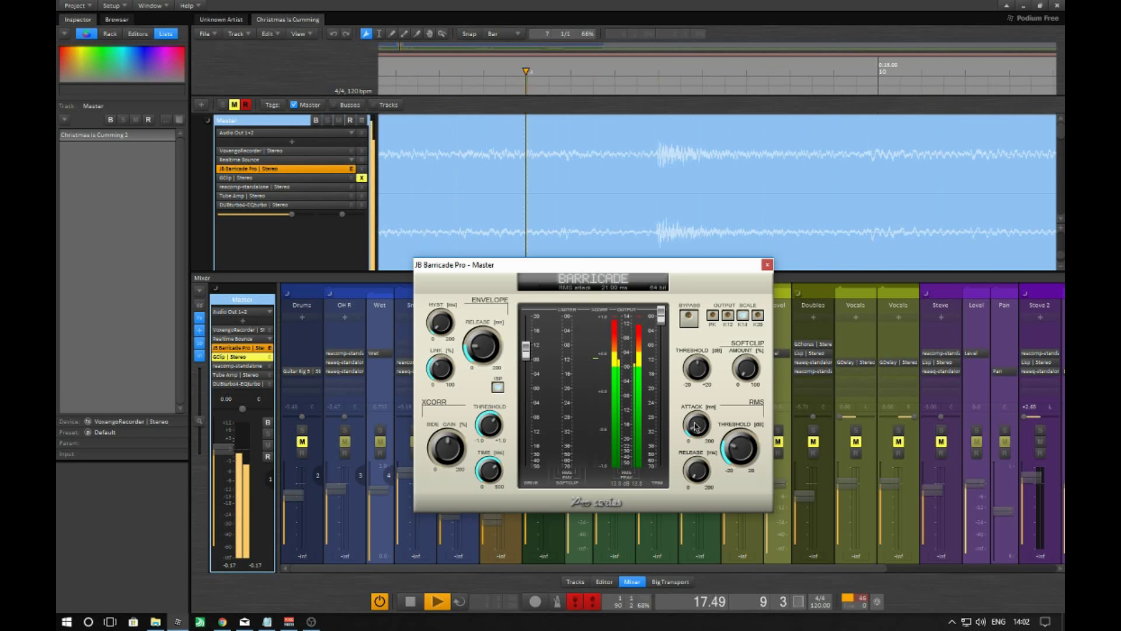
left_click_drag(695, 427, 698, 435)
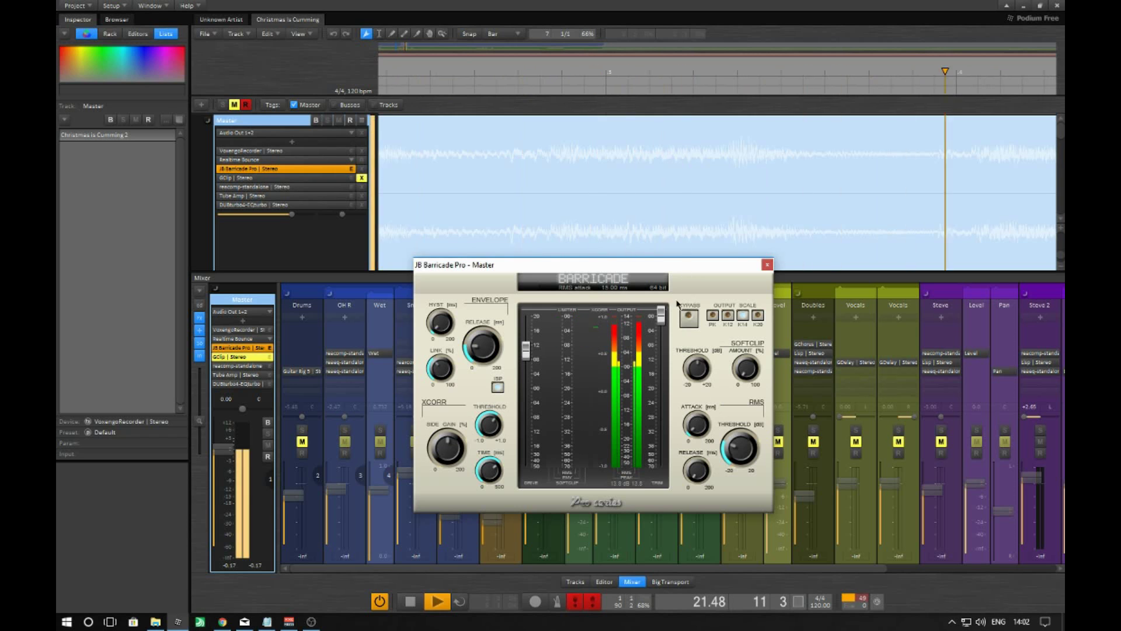
Compare the master with the limiter's own bypass on and off during playback, and stop playback
left_click(687, 320)
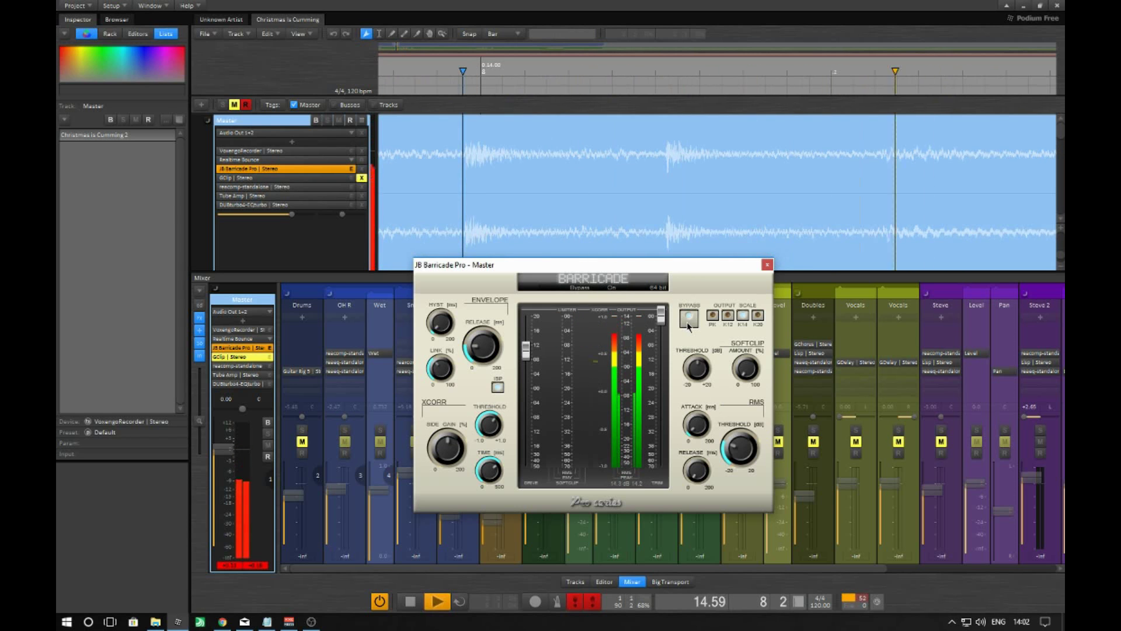
left_click(687, 319)
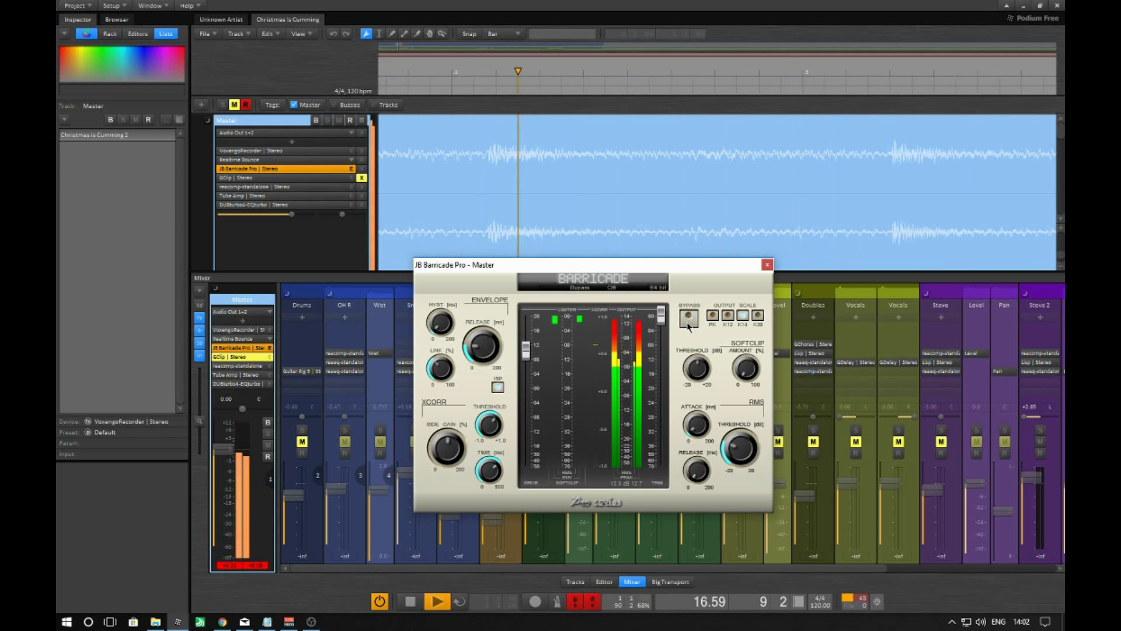
left_click(687, 319)
key("space")
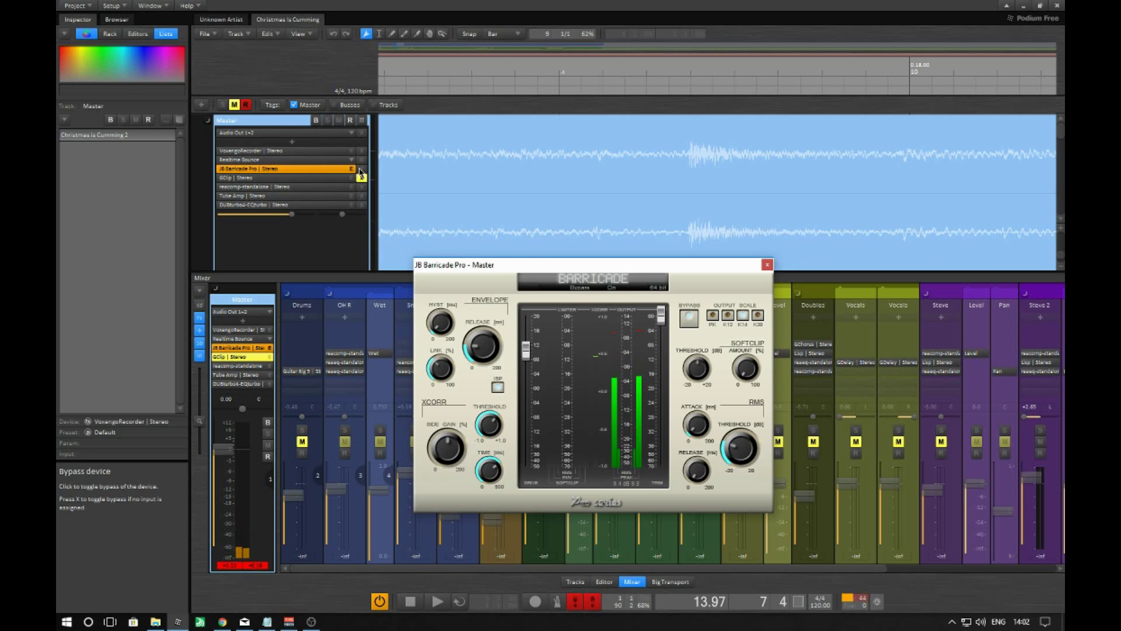
Open GClip in place of the limiter window, bypass the JB Barricade Pro device and play the master through GClip
left_click(341, 178)
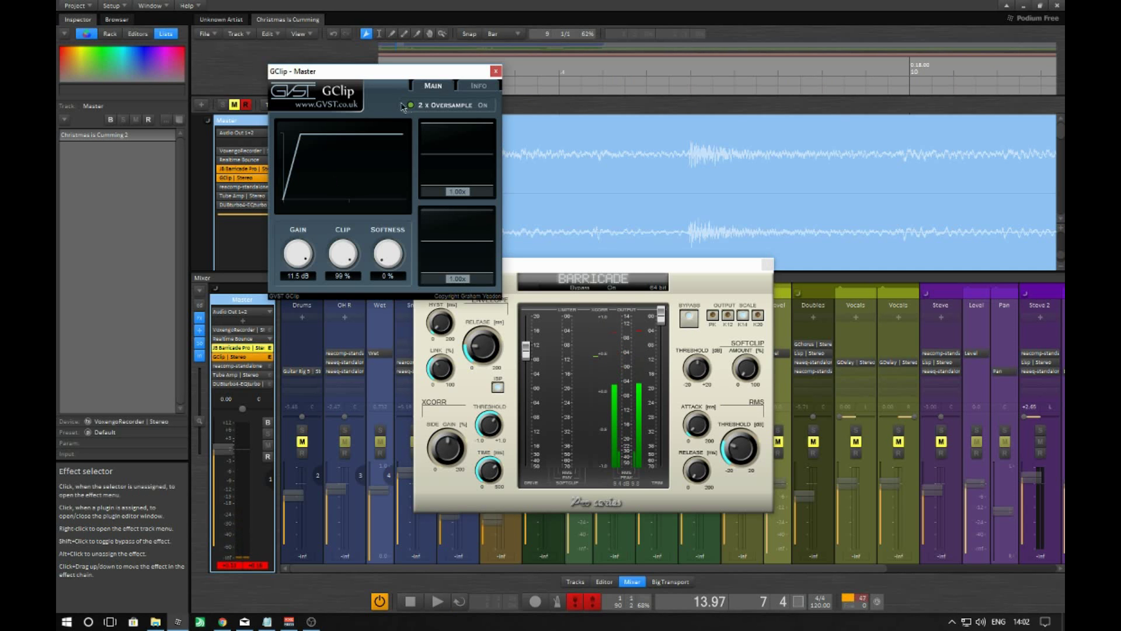
left_click_drag(402, 74, 553, 265)
left_click(767, 265)
key("space")
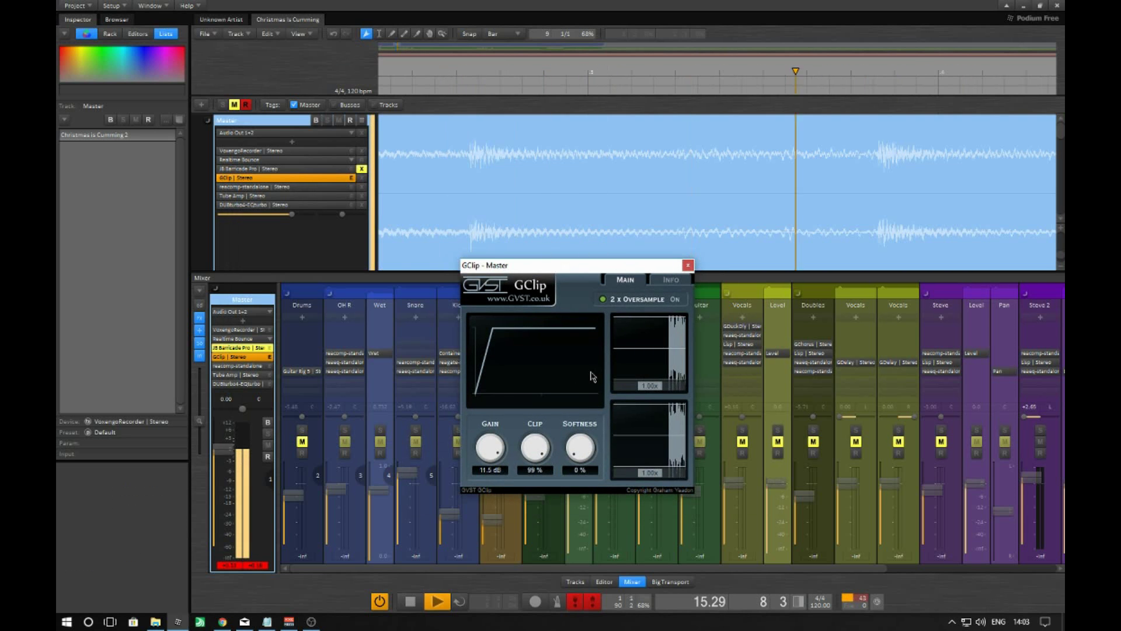
Alternate the device bypasses of GClip and JB Barricade Pro during playback to compare their sound
left_click(362, 177)
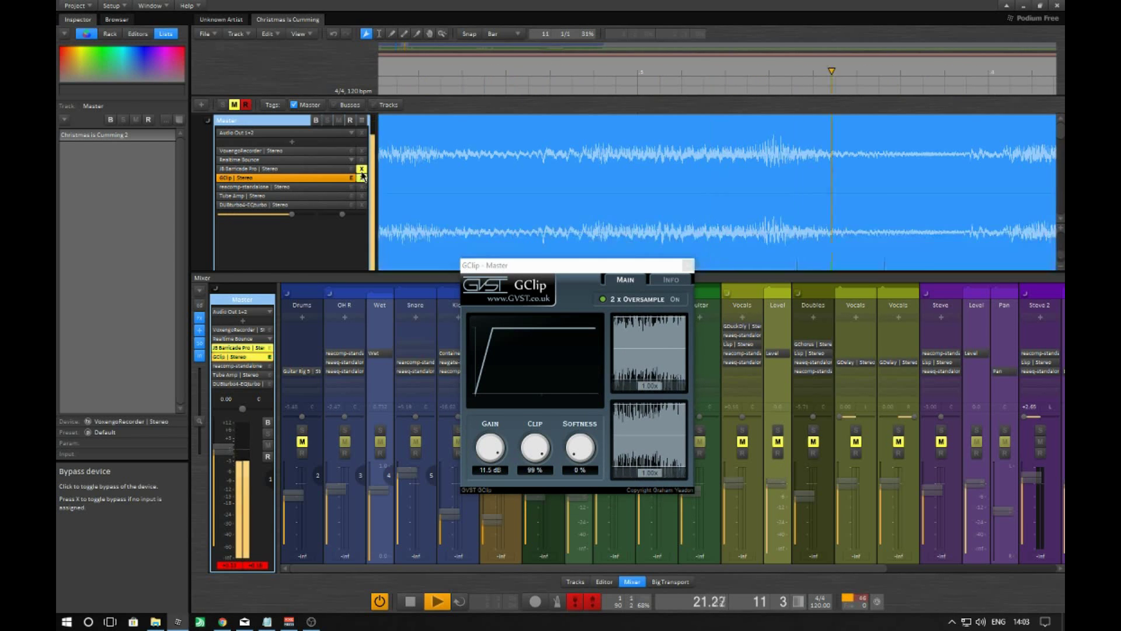
left_click(344, 169)
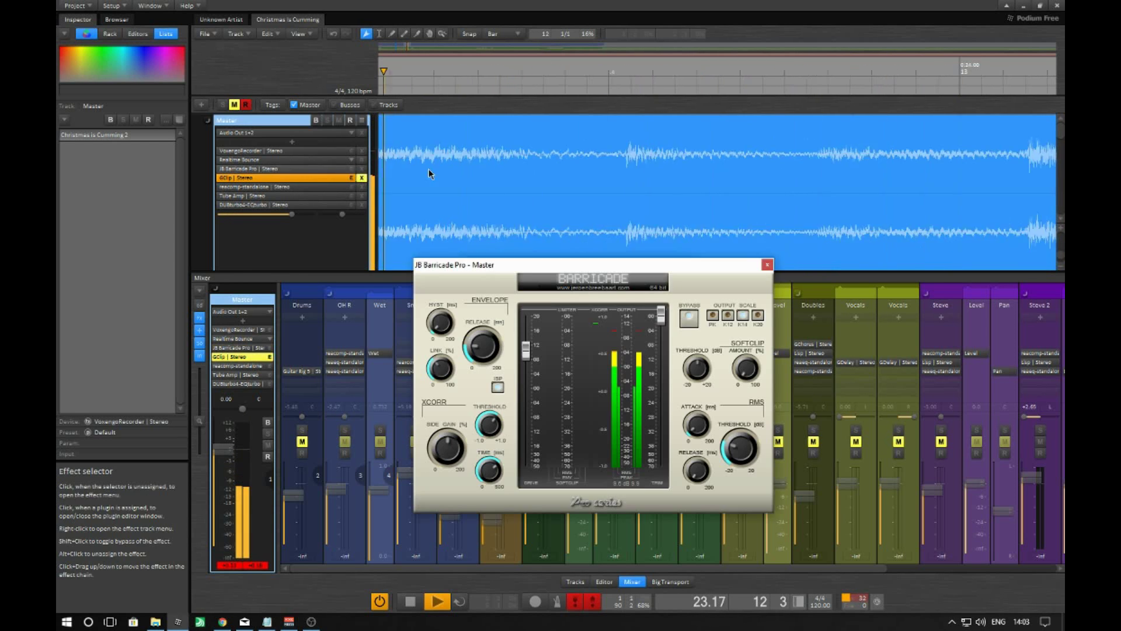
left_click(344, 168)
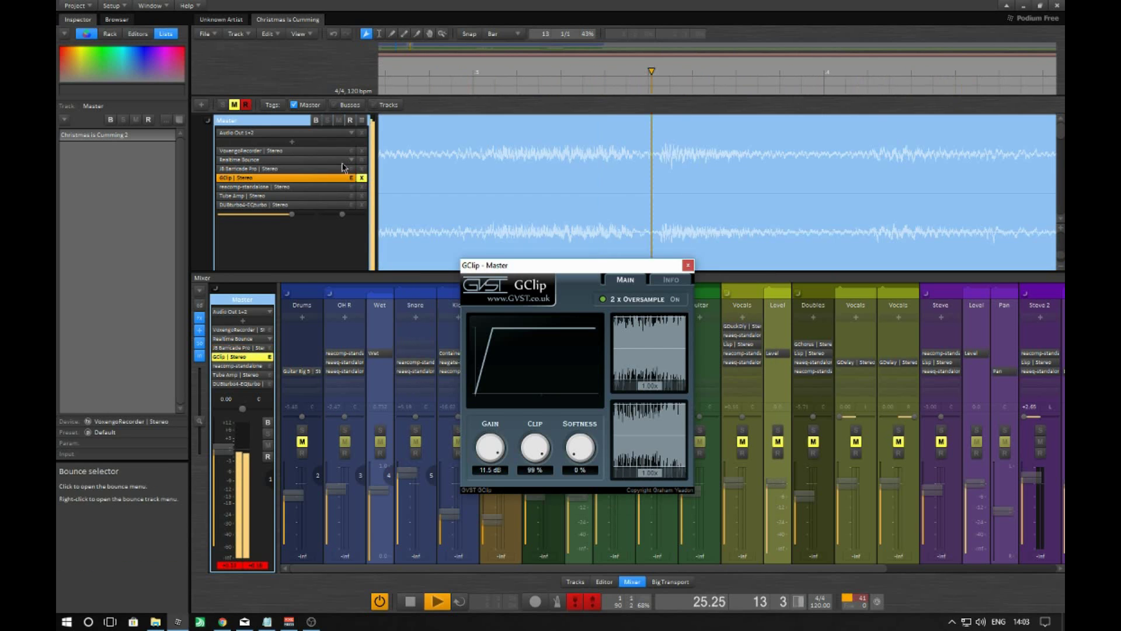
left_click(362, 169)
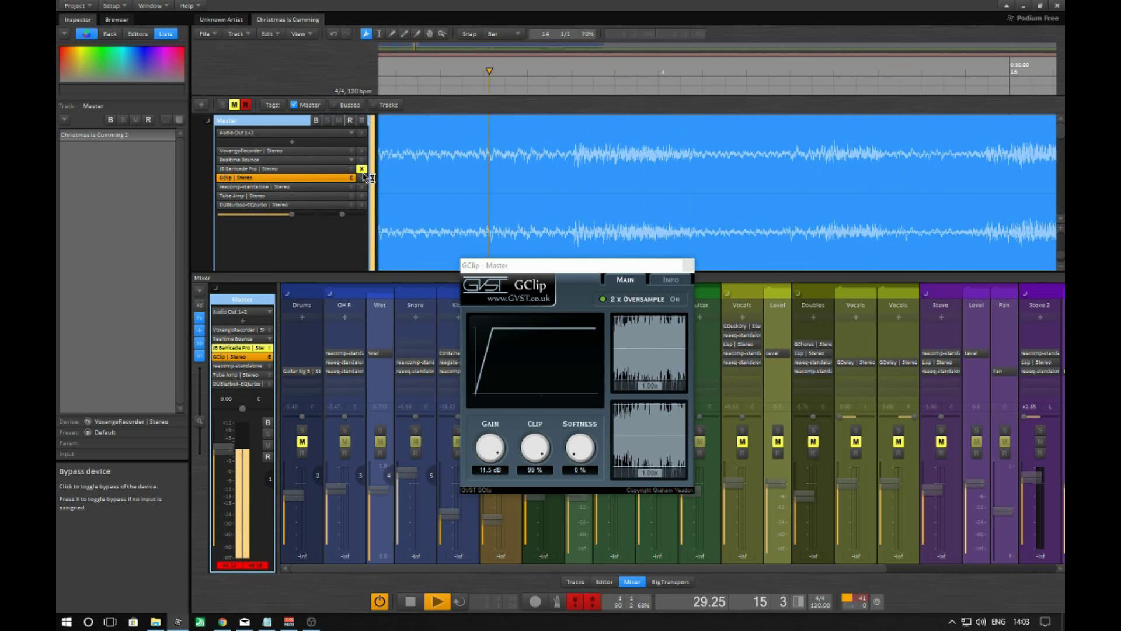
left_click(363, 176)
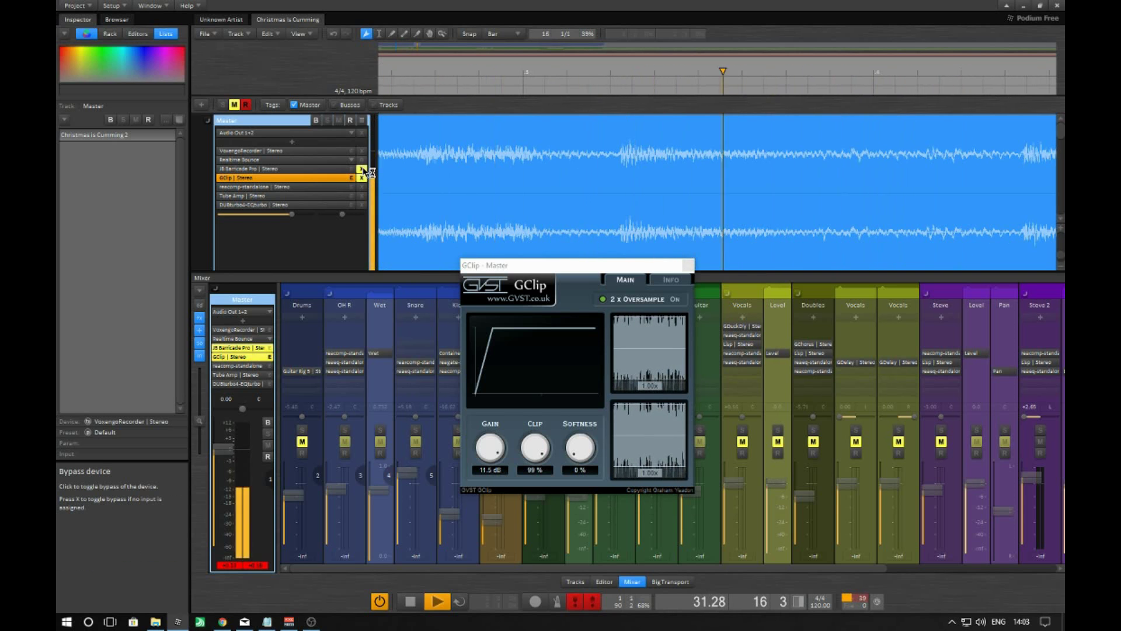
left_click(362, 169)
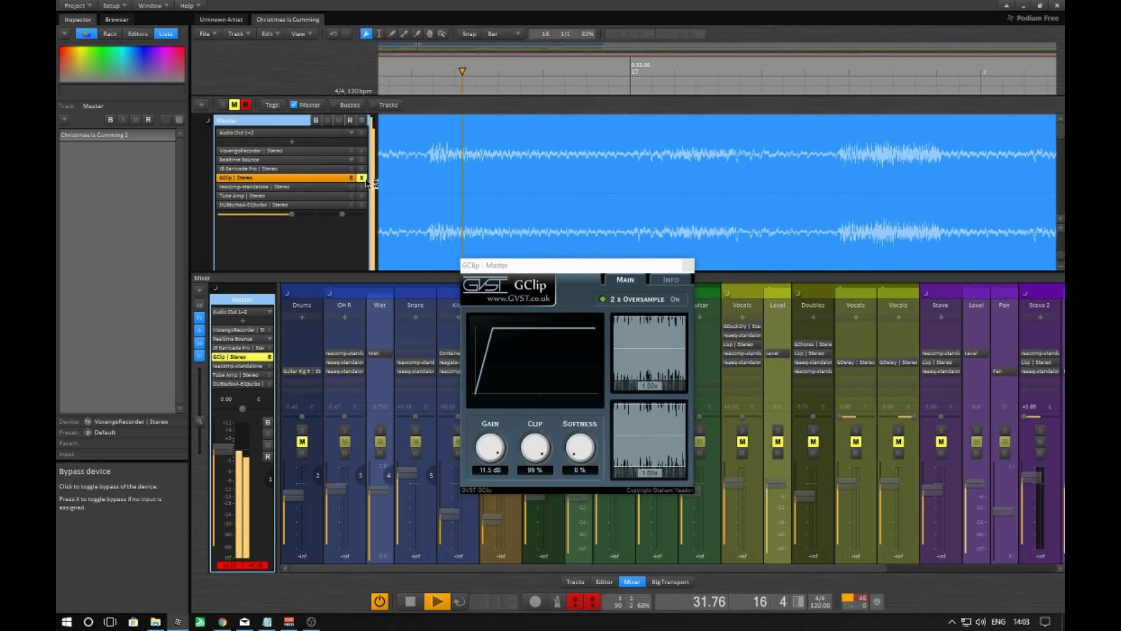
Open the JB Barricade Pro window and arrange it side by side with GClip
left_click(333, 169)
left_click_drag(616, 274, 900, 236)
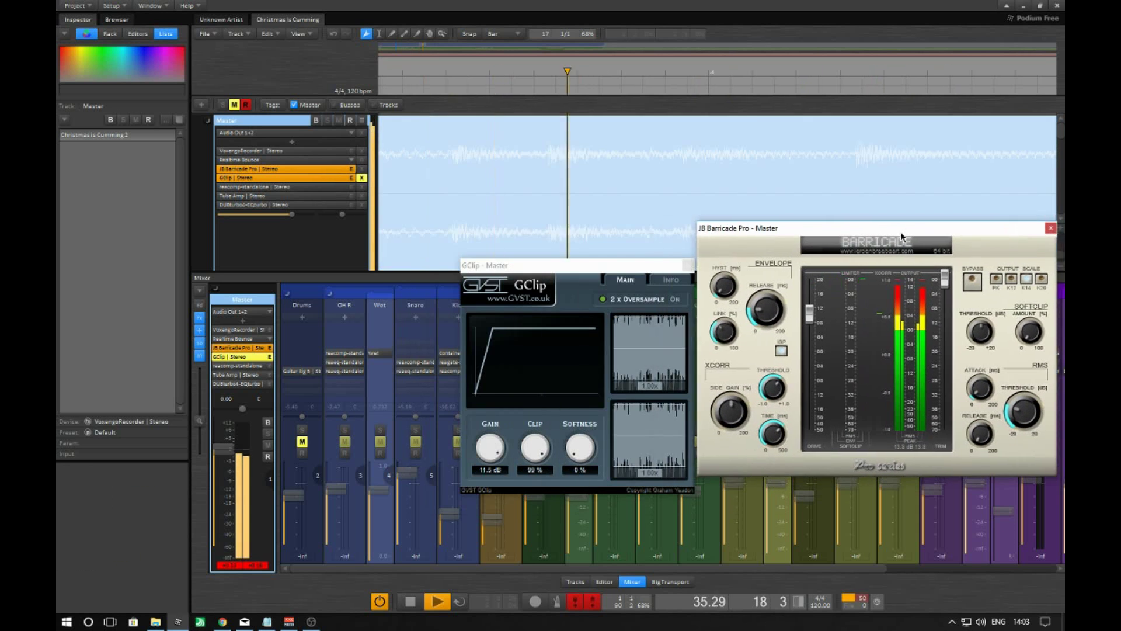
left_click_drag(555, 266, 364, 266)
Compare JB Barricade Pro and GClip by swapping their bypasses, with the limiter window moved closer to GClip, and stop playback
left_click(362, 168)
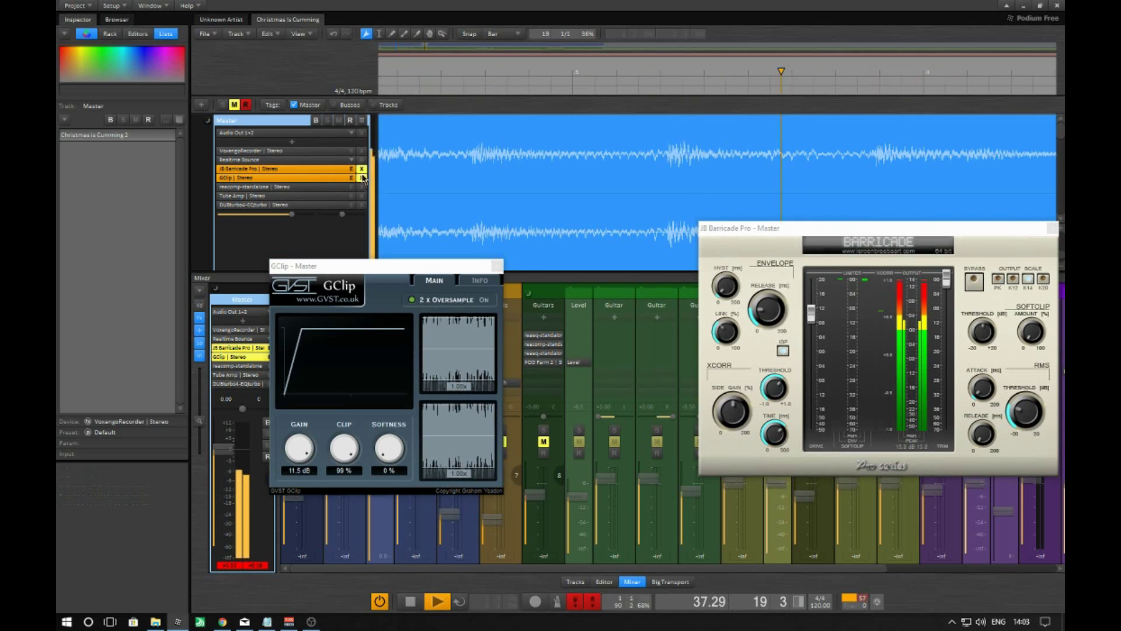
left_click(362, 178)
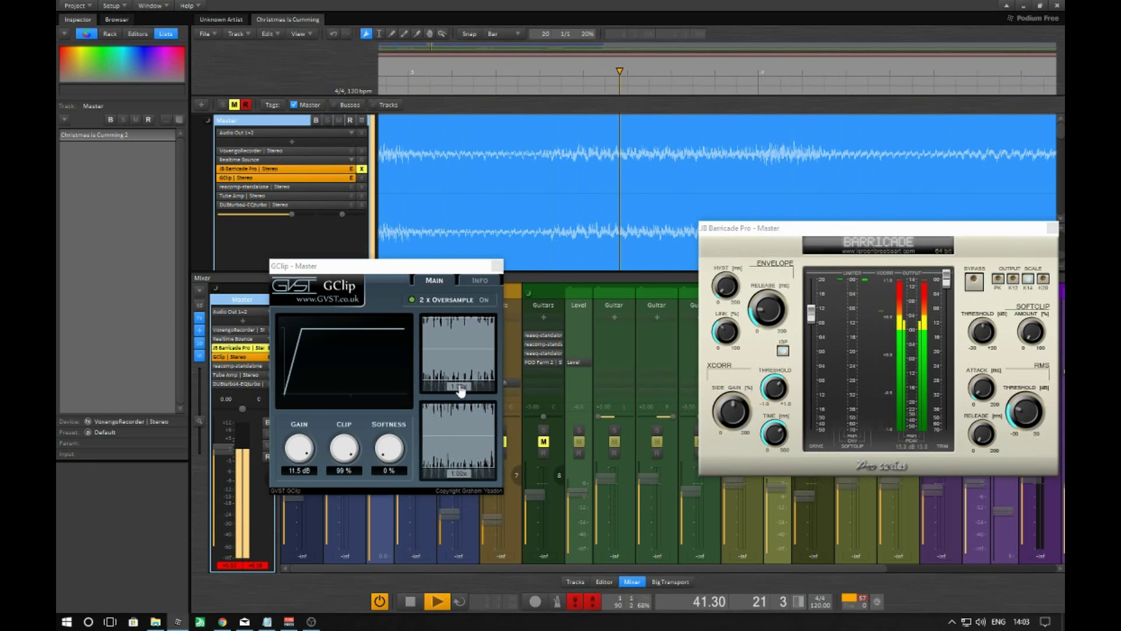
left_click(363, 176)
left_click_drag(790, 228, 612, 261)
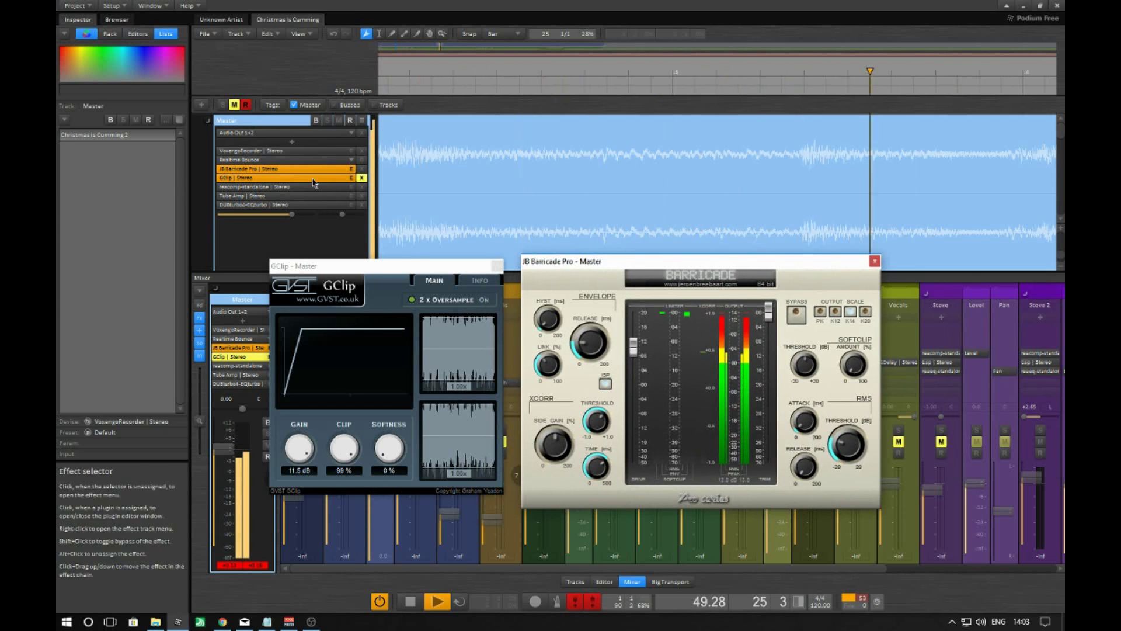
left_click(362, 169)
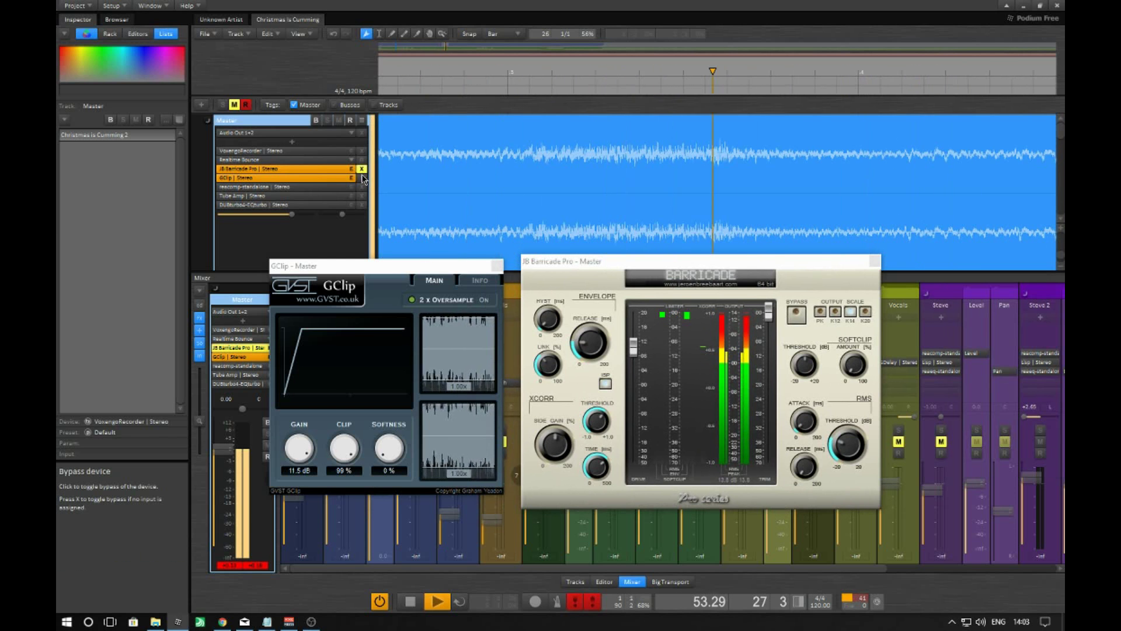
key("space")
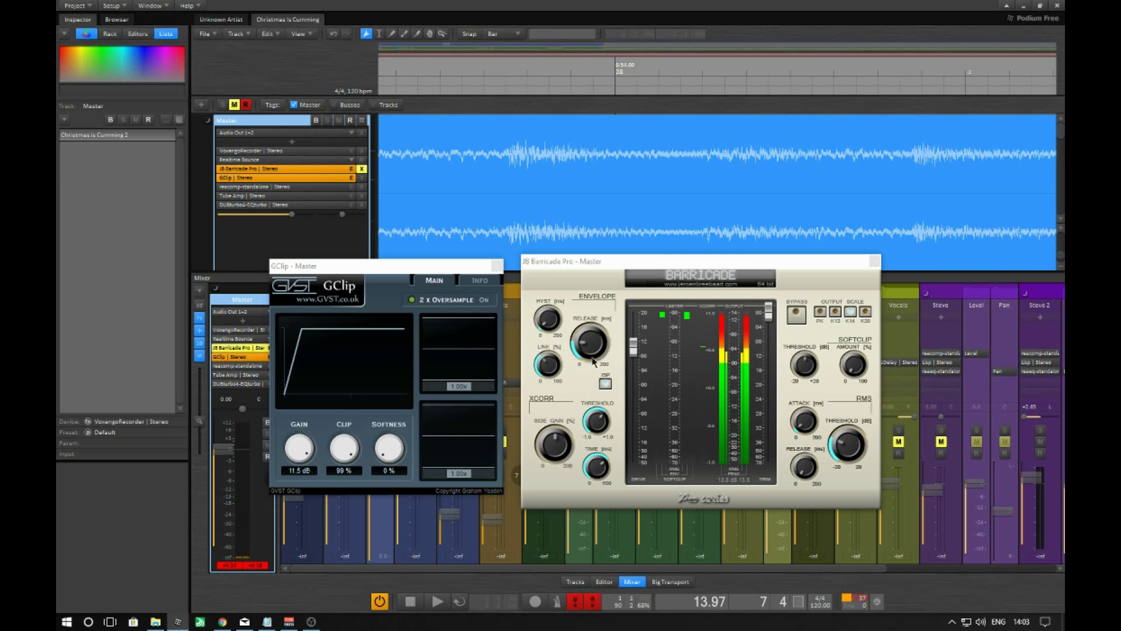
key("space")
key("space")
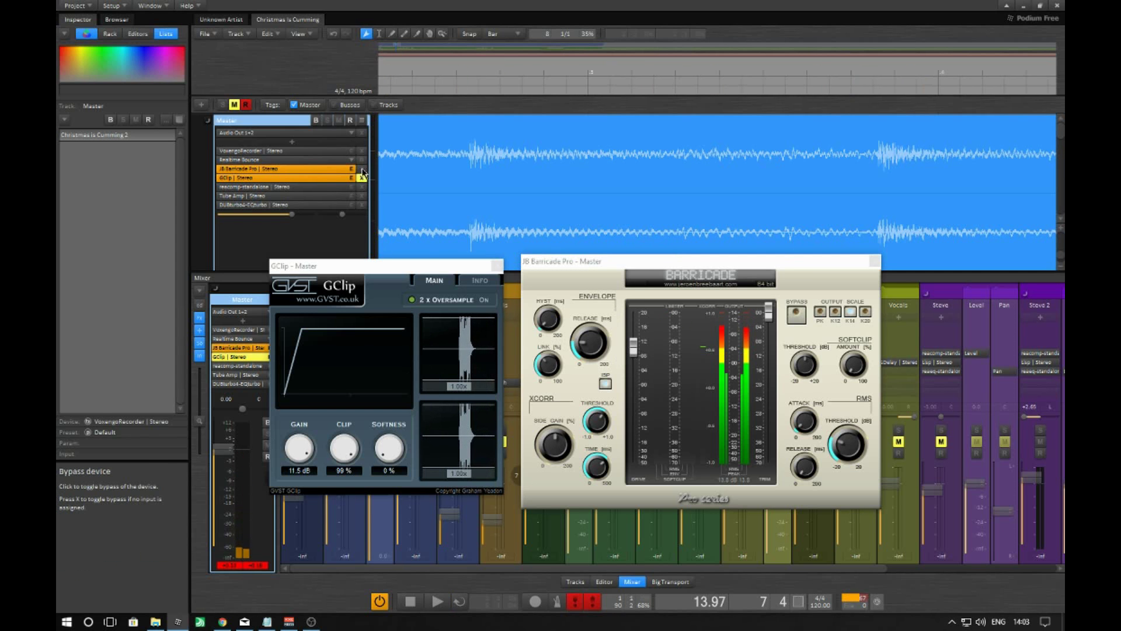
Play the master through the limiter, raise its input drive to 14.17 dB and stop playback
key("space")
mouse_move(633, 348)
left_mouse_down()
mouse_move(636, 327)
mouse_move(636, 341)
left_mouse_up()
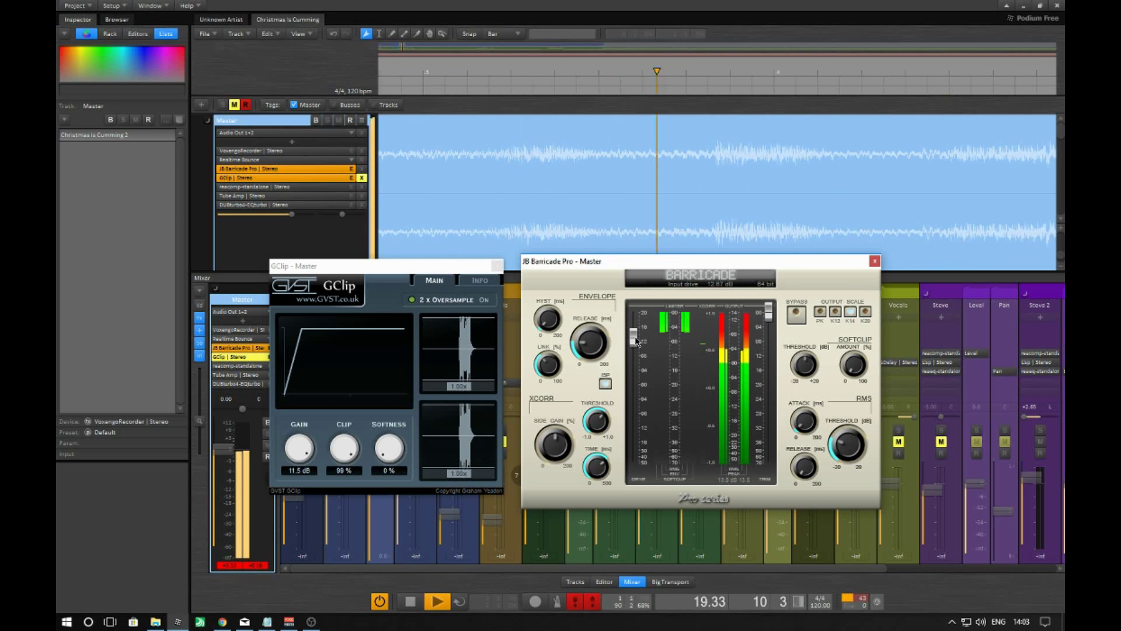
key("alt+Tab")
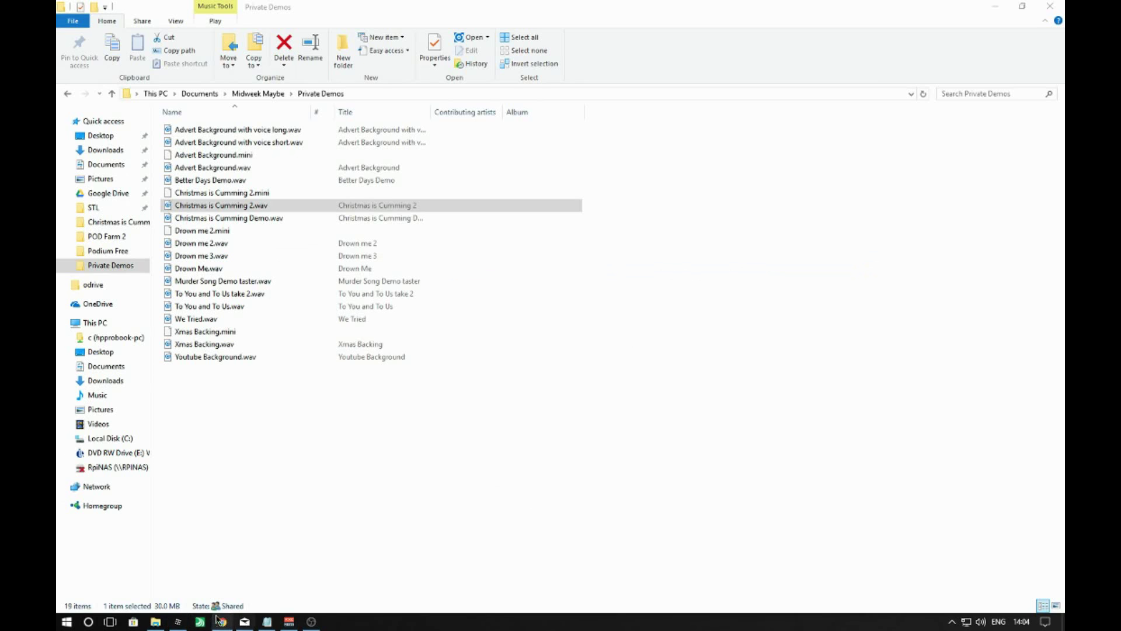
key("alt+Tab")
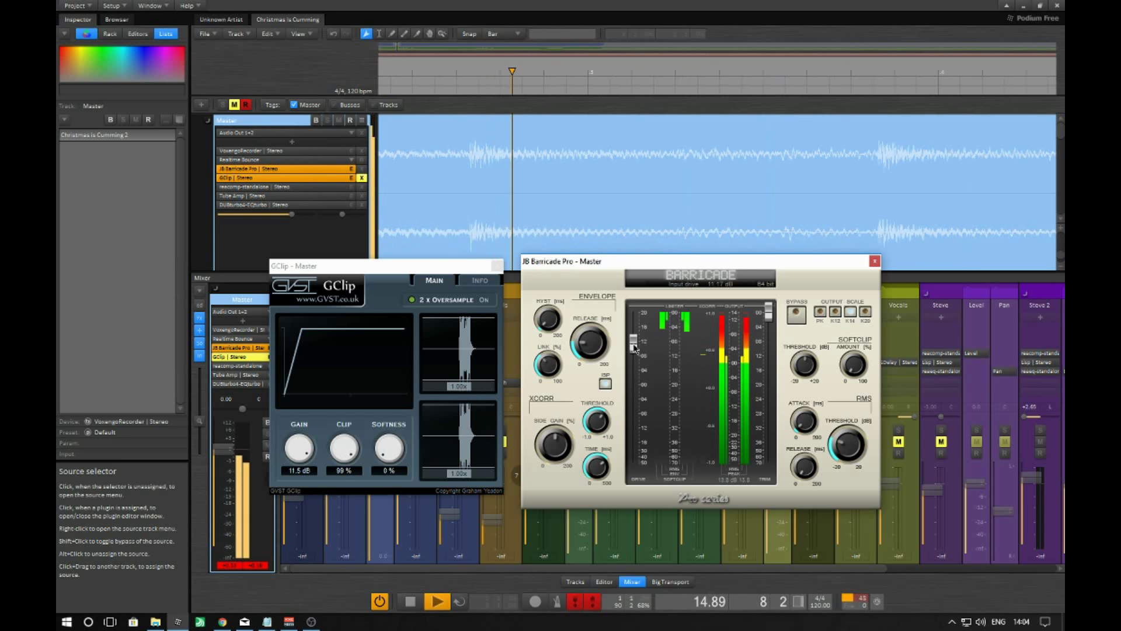
left_click_drag(638, 346, 639, 338)
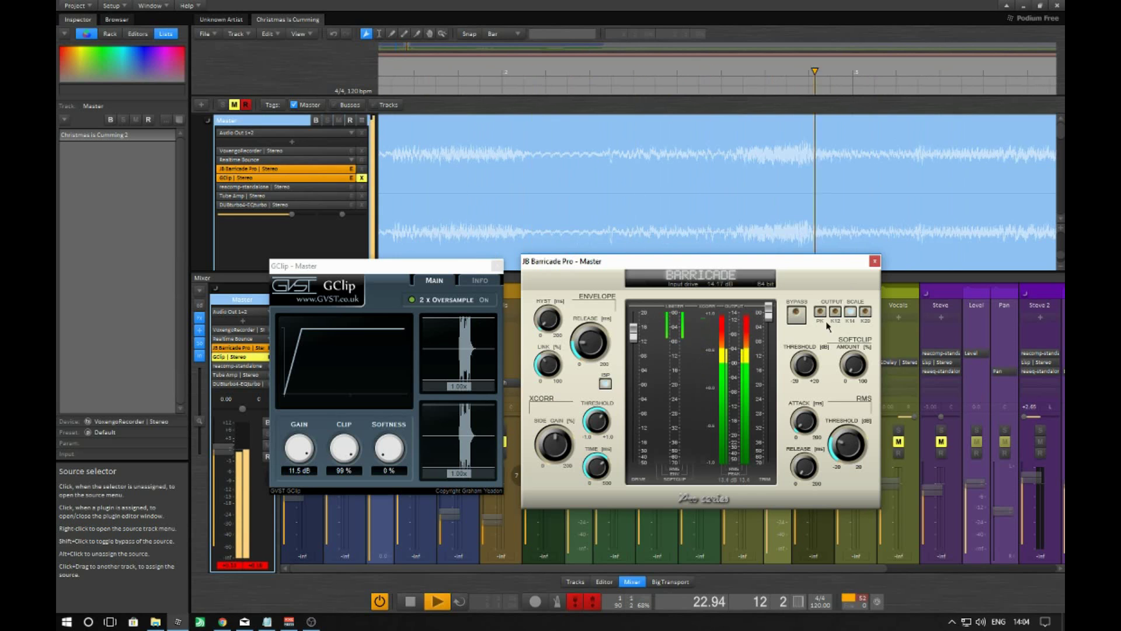
key("space")
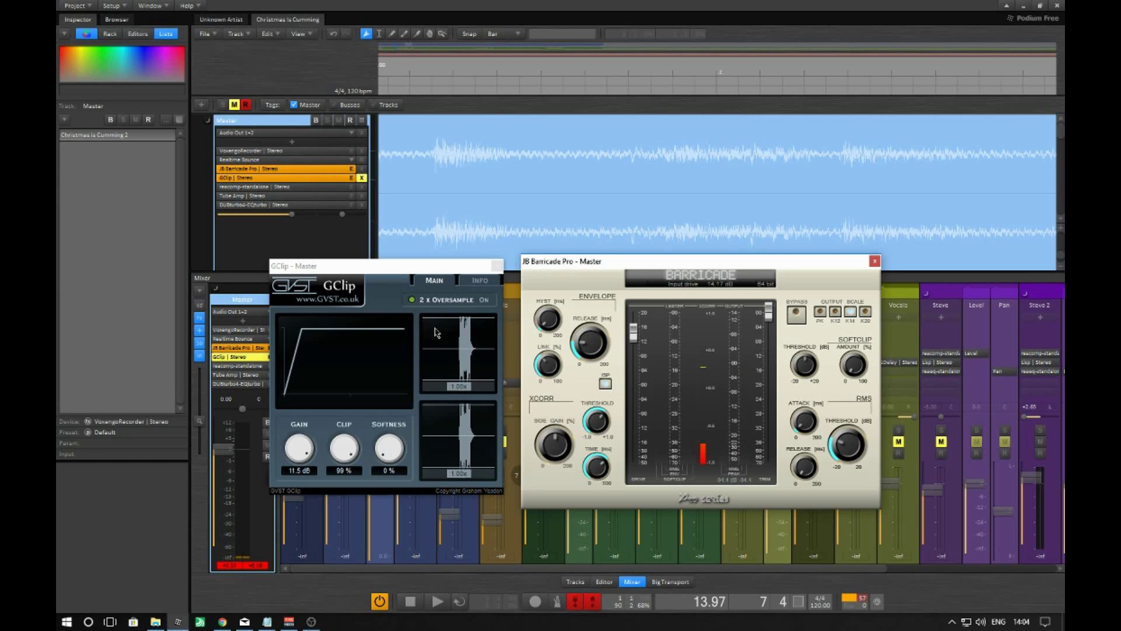
Close GClip, move the limiter window up over the waveform and set its softclip amount to 100%
left_click(436, 274)
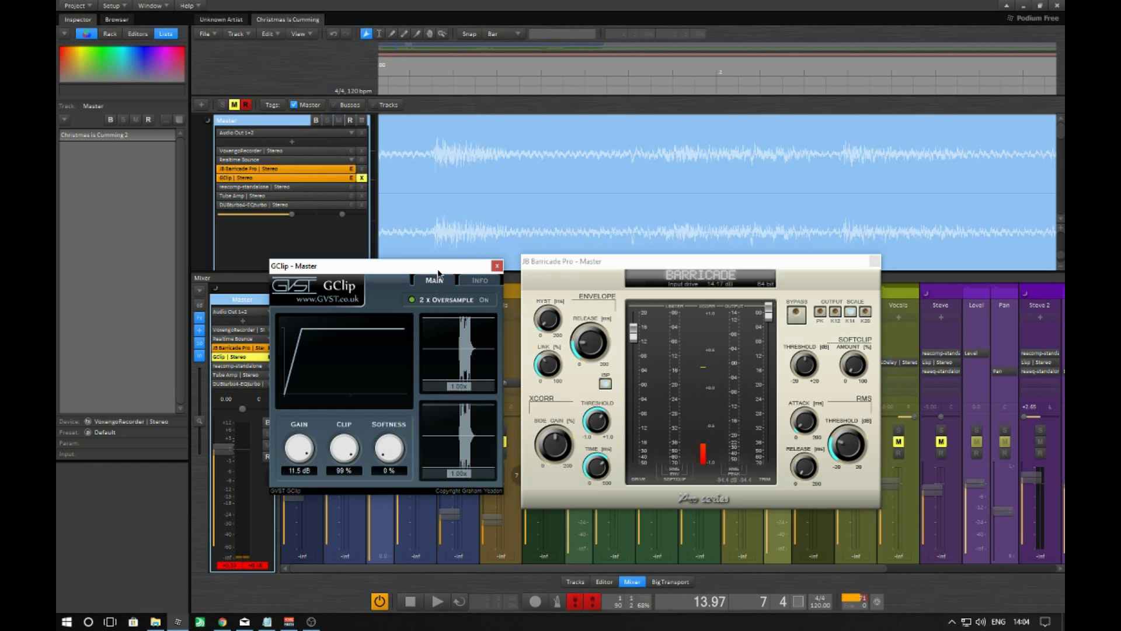
left_click(498, 267)
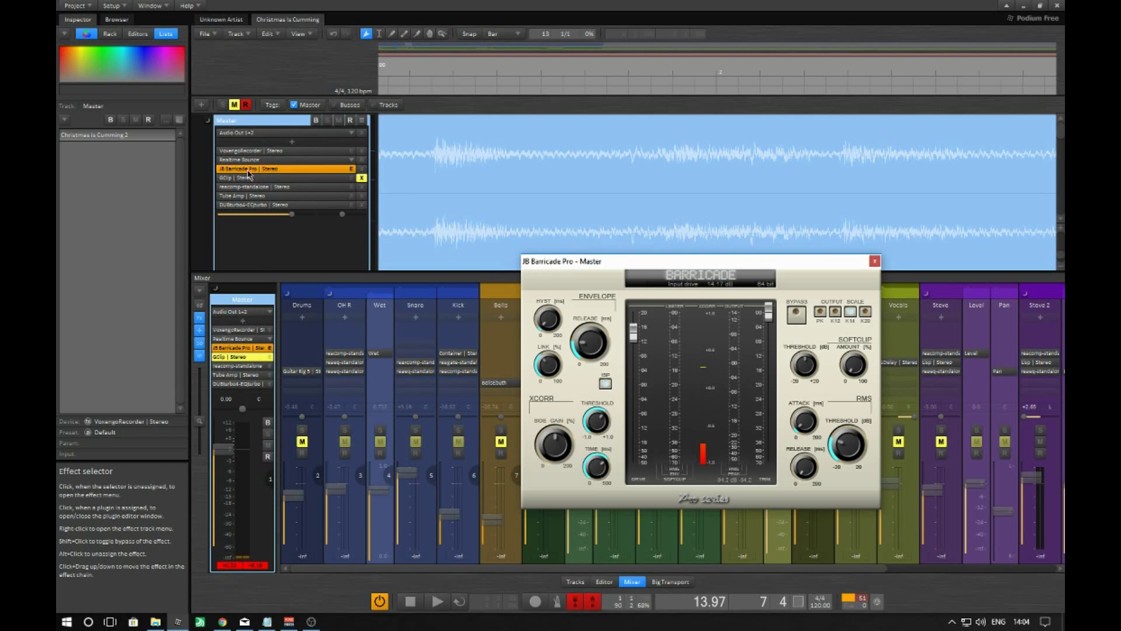
left_click_drag(584, 261, 456, 181)
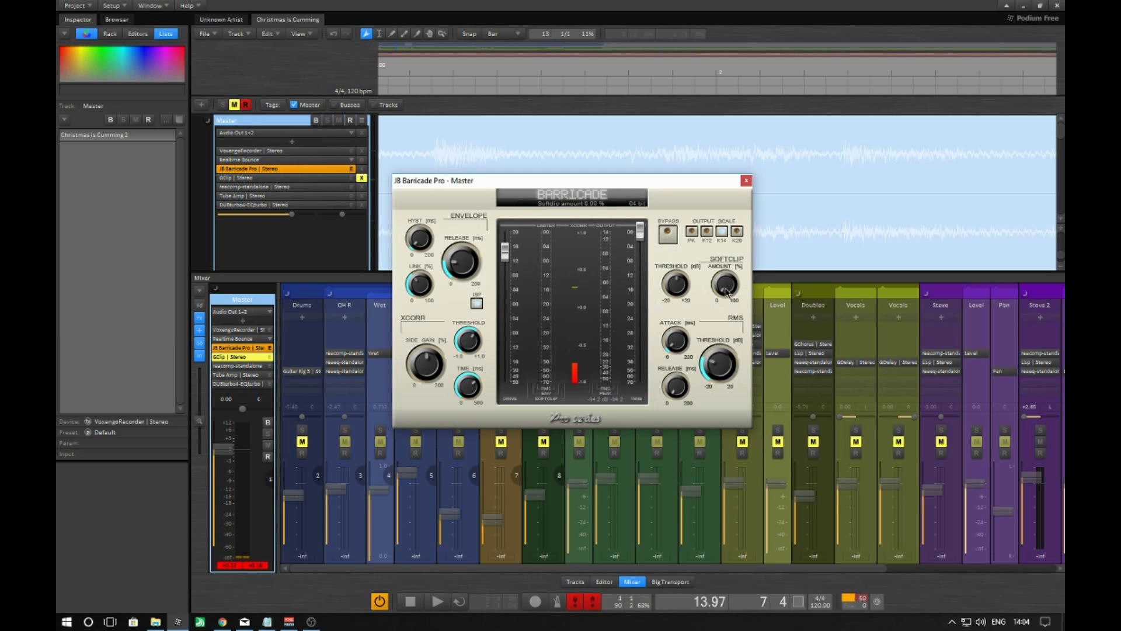
left_click_drag(727, 292, 728, 250)
left_click_drag(723, 284, 727, 152)
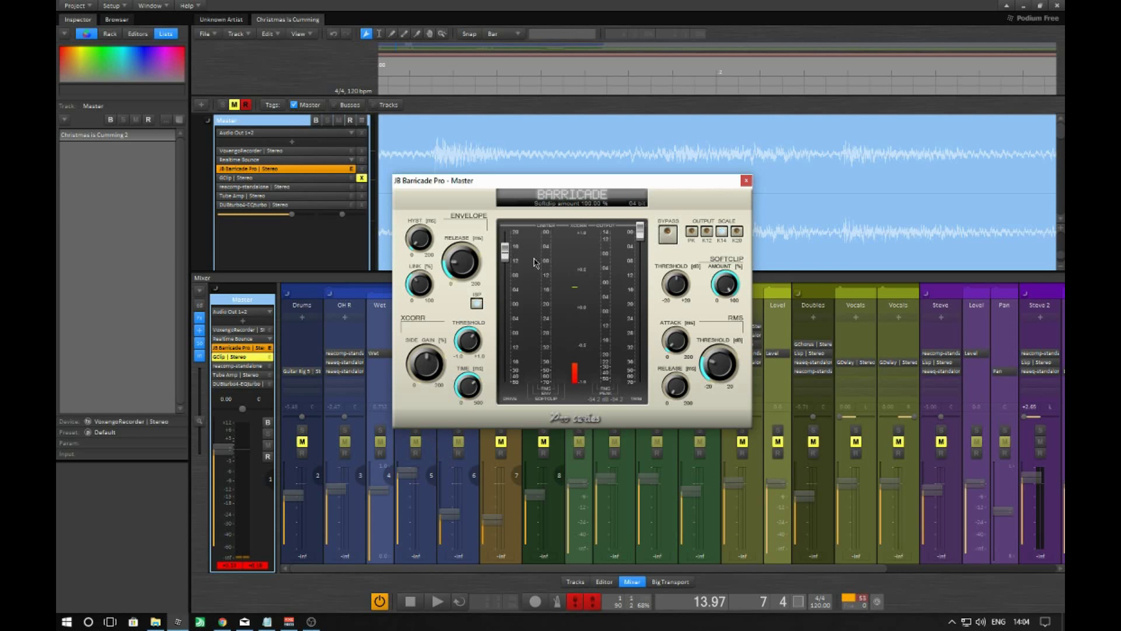
Reopen GClip, demonstrate its softness control and leave it at 100%, with the GClip window in front of the limiter
left_click(310, 160)
left_click(334, 179)
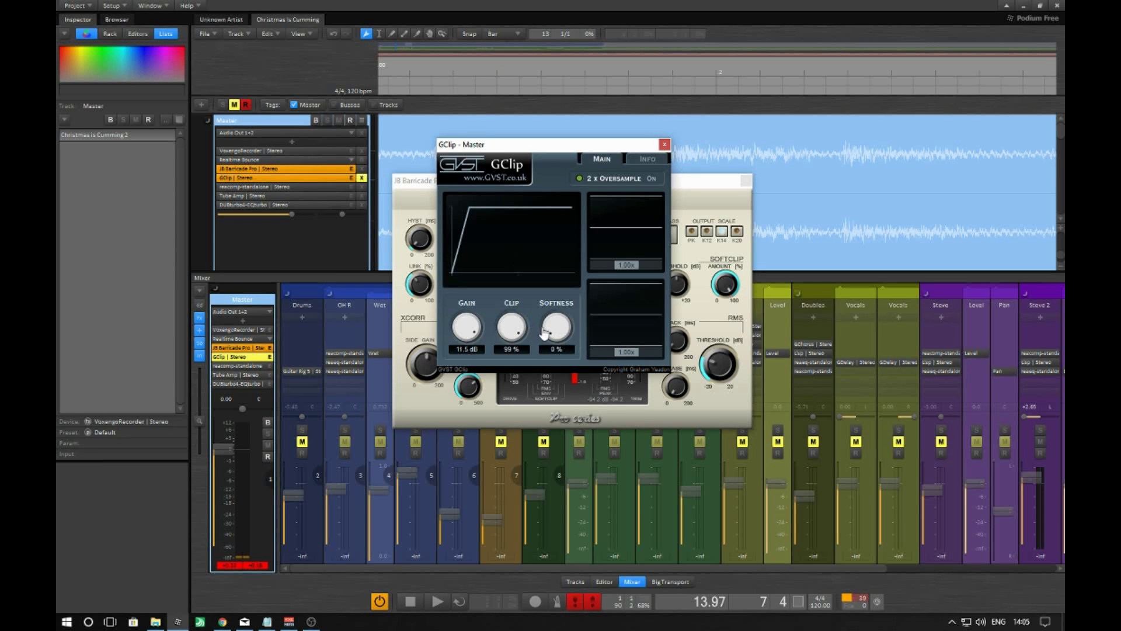
left_click_drag(556, 336, 560, 222)
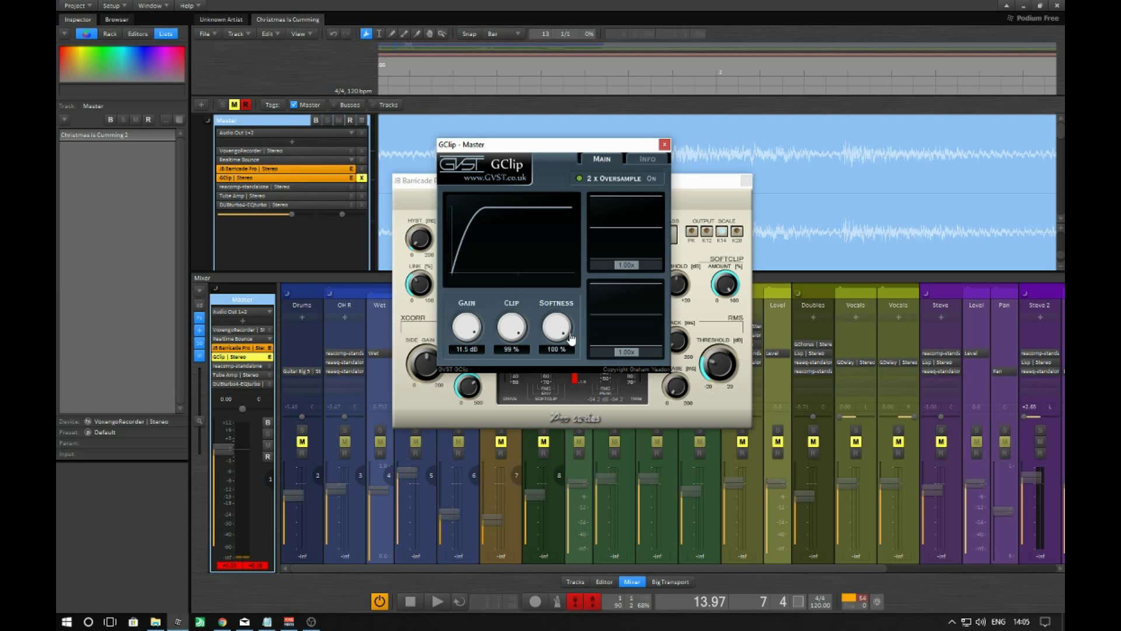
left_click_drag(559, 327, 554, 371)
left_click_drag(555, 327, 552, 233)
left_click(399, 211)
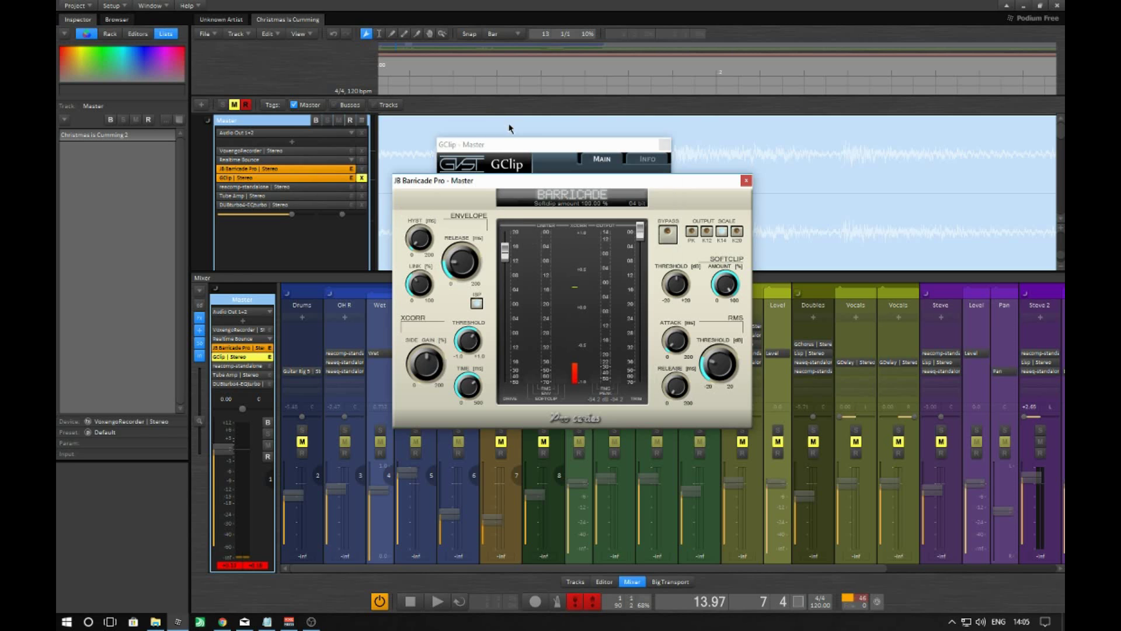
left_click(508, 144)
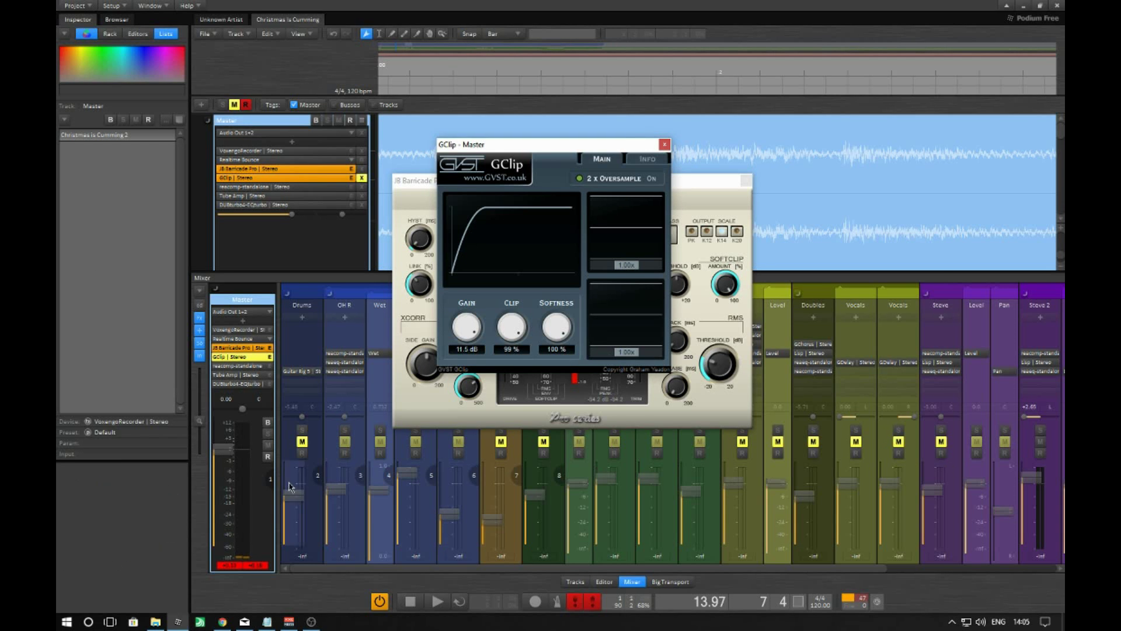
Arrange the GClip and JB Barricade Pro windows side by side, with GClip in front as the active window
left_click_drag(538, 147, 424, 111)
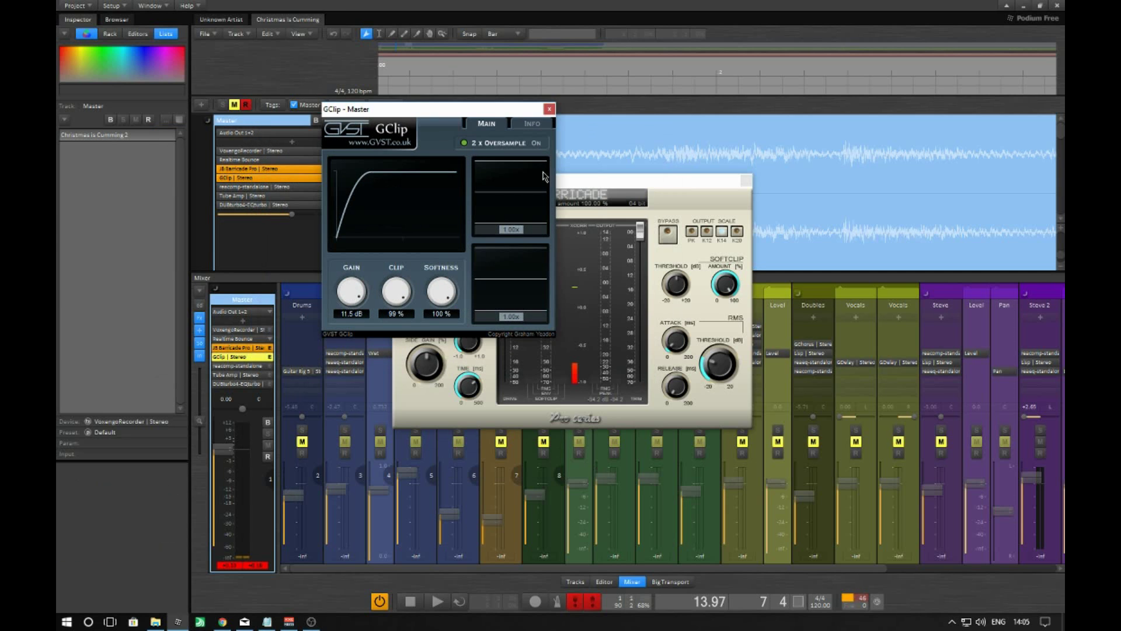
left_click(667, 182)
left_click_drag(724, 285, 725, 374)
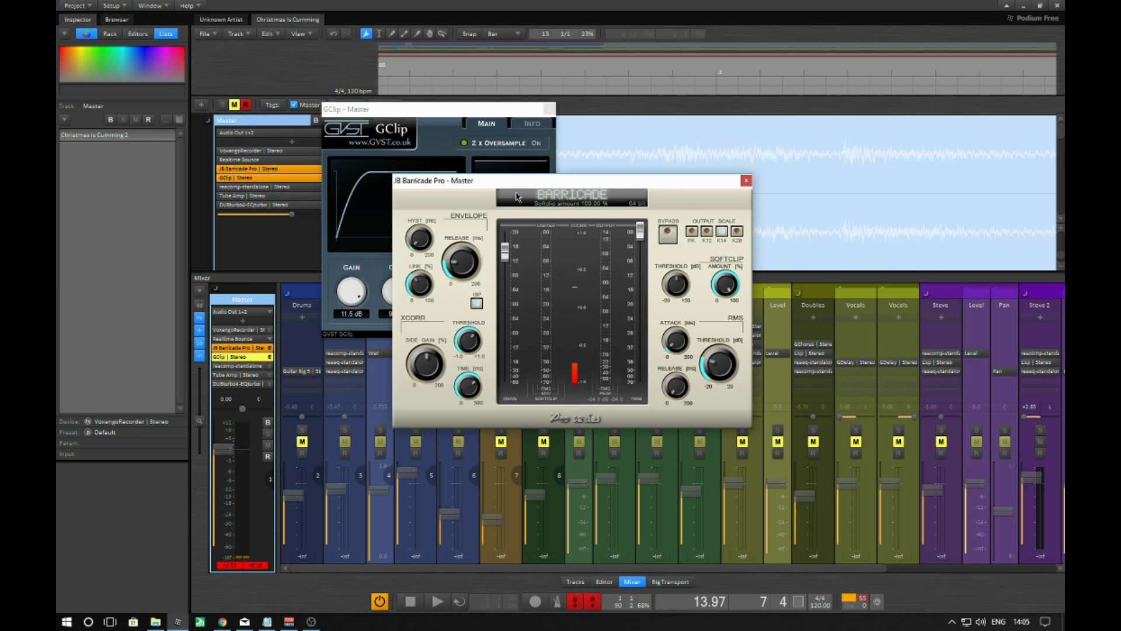
left_click_drag(542, 187, 708, 115)
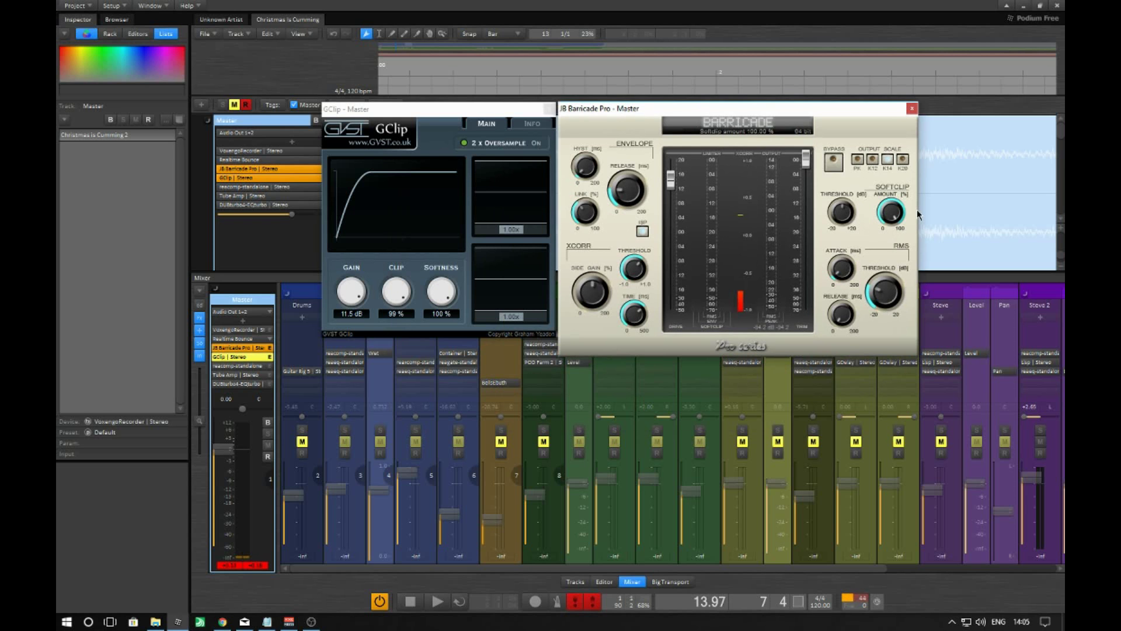
left_click(401, 111)
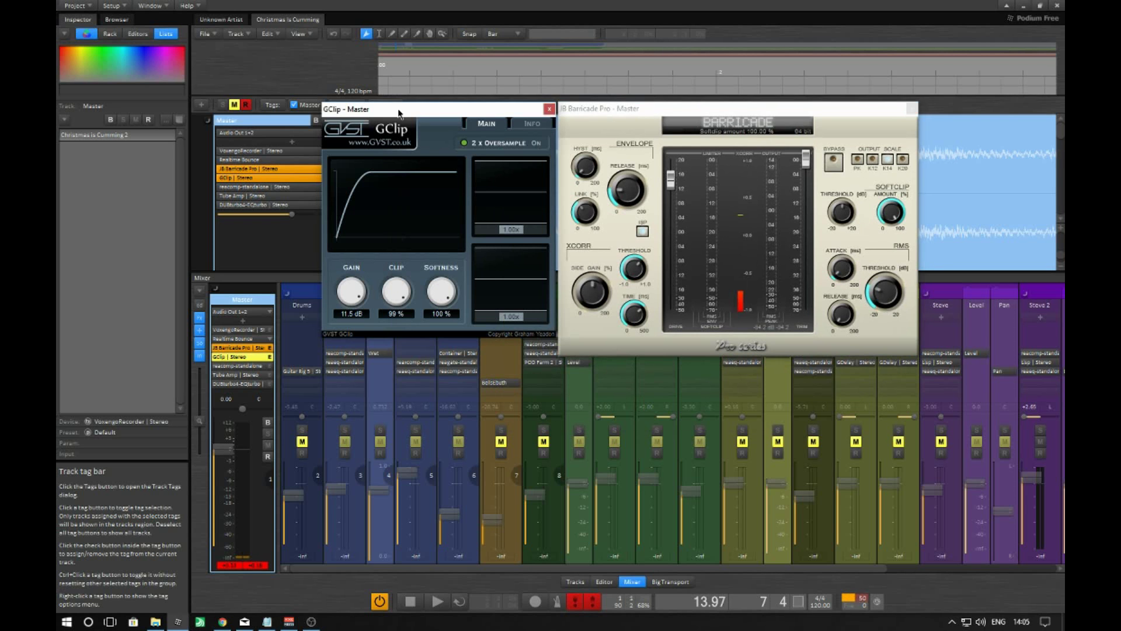
Close GClip and reposition the limiter window so the beginning of the master waveform stays uncovered
left_click(550, 109)
left_click_drag(616, 109, 428, 95)
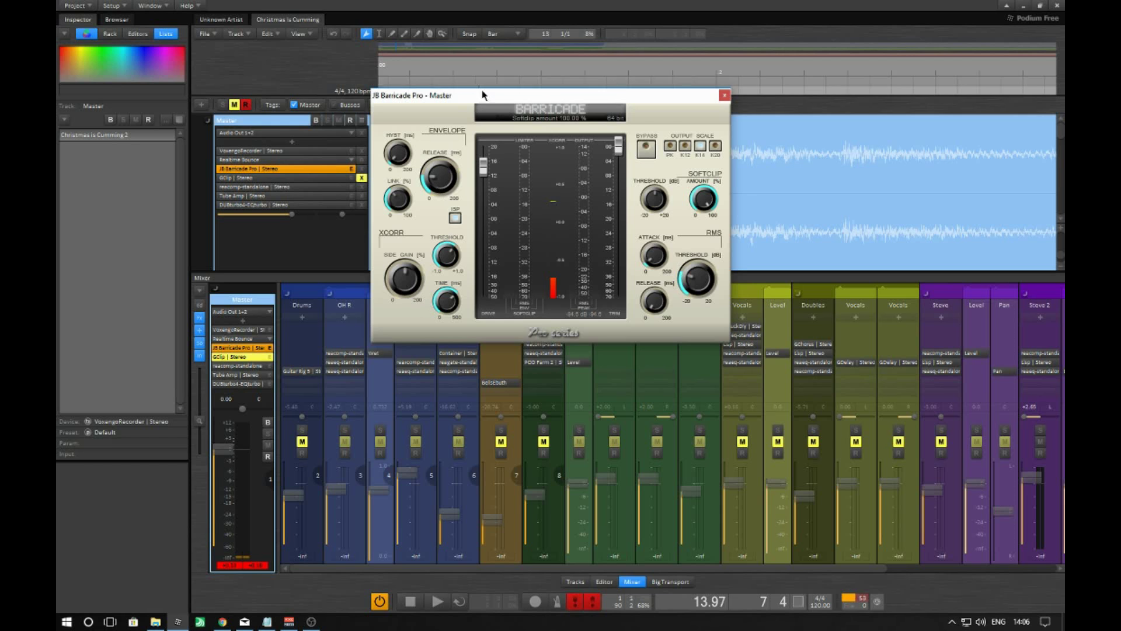
left_click_drag(484, 97, 496, 132)
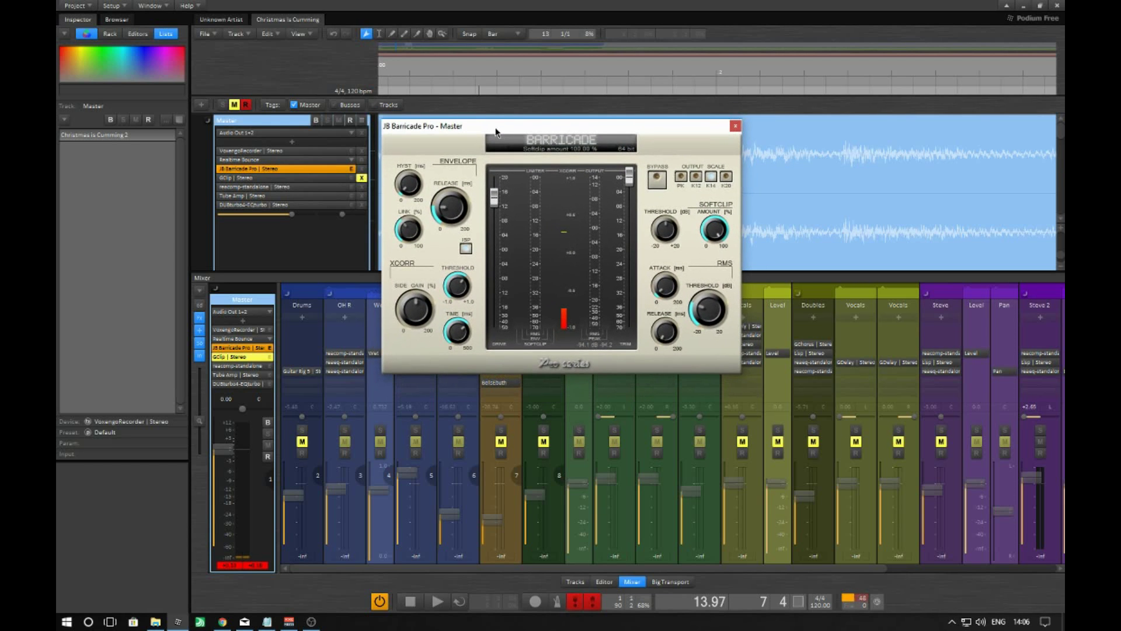
left_click_drag(495, 131, 495, 132)
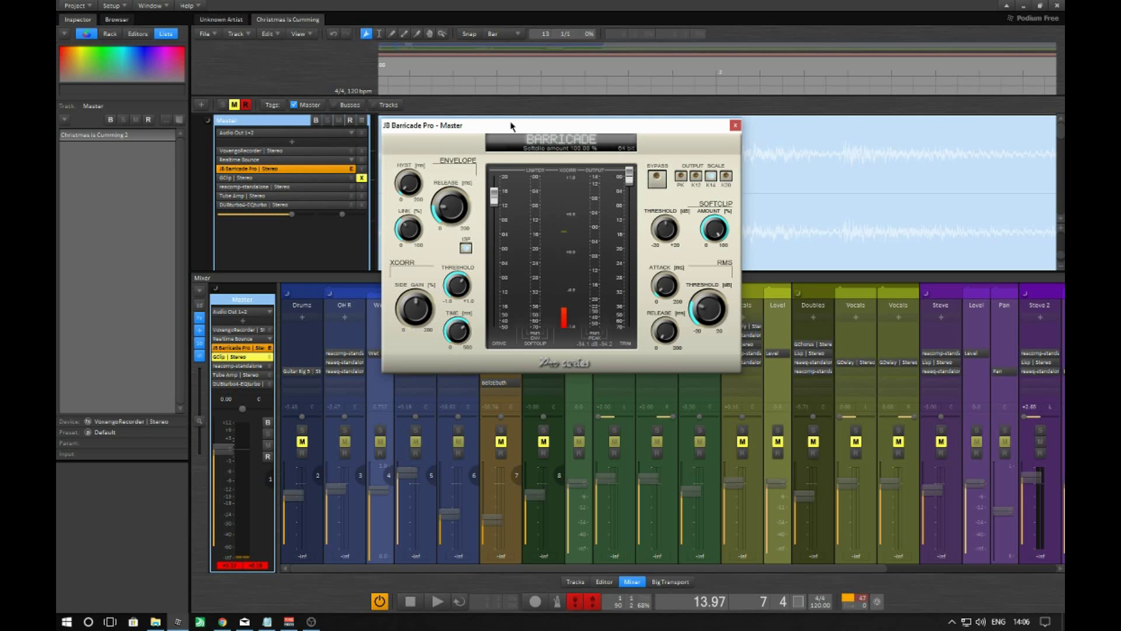
left_click_drag(511, 125, 621, 111)
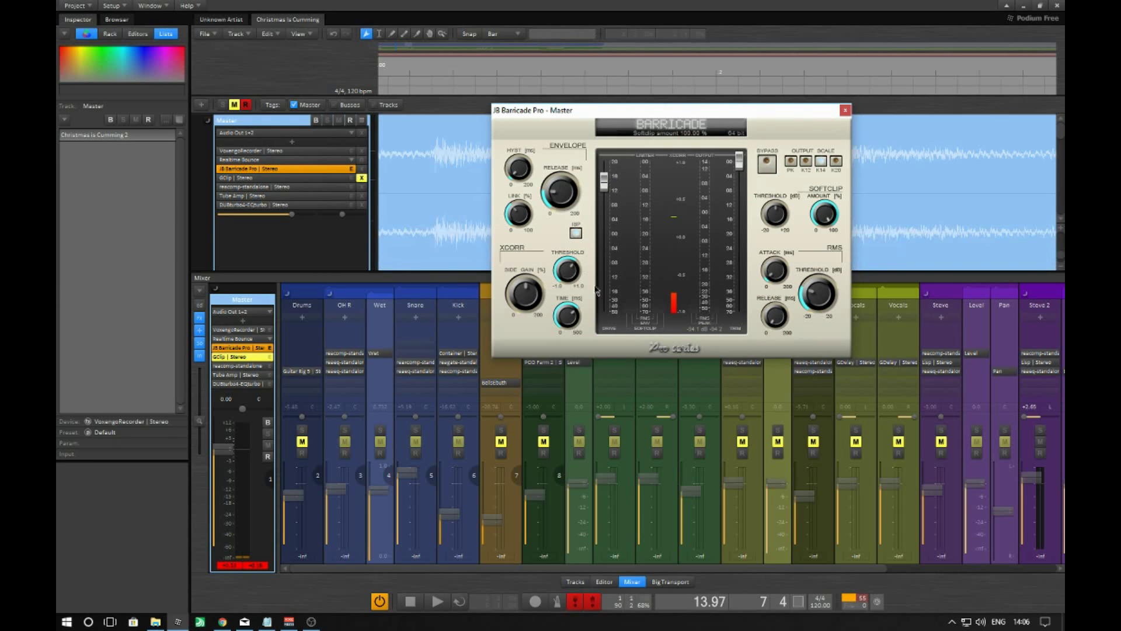
Lower the limiter's softclip amount to about 25%
left_click(983, 146)
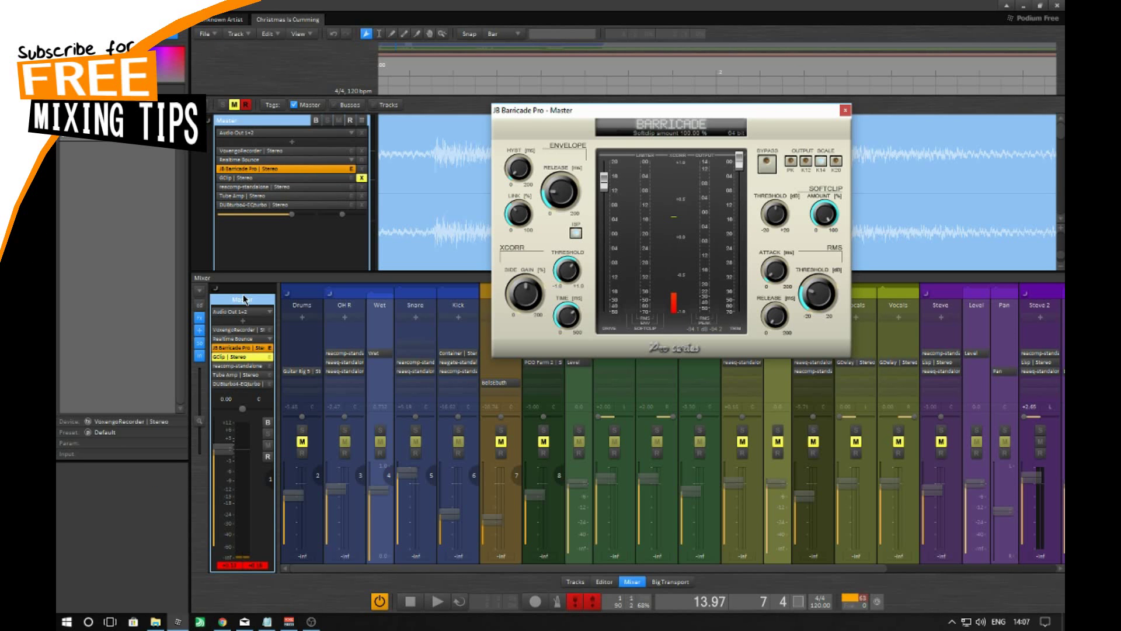
left_click_drag(823, 214, 832, 314)
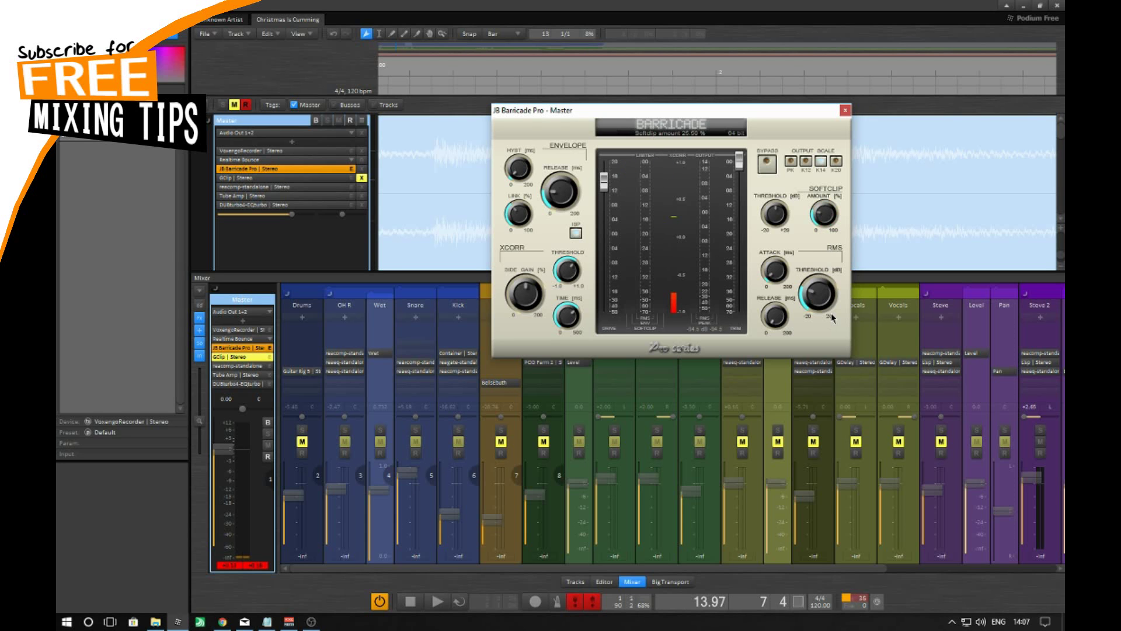